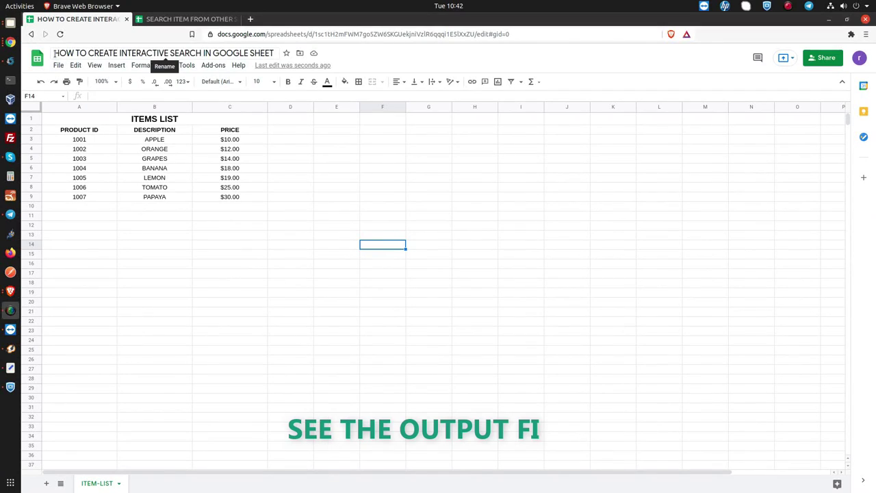
Step: Review the ITEMS LIST table A1:C9, then switch to the SEARCH ITEM FROM OTHER SHEET spreadsheet
click(164, 53)
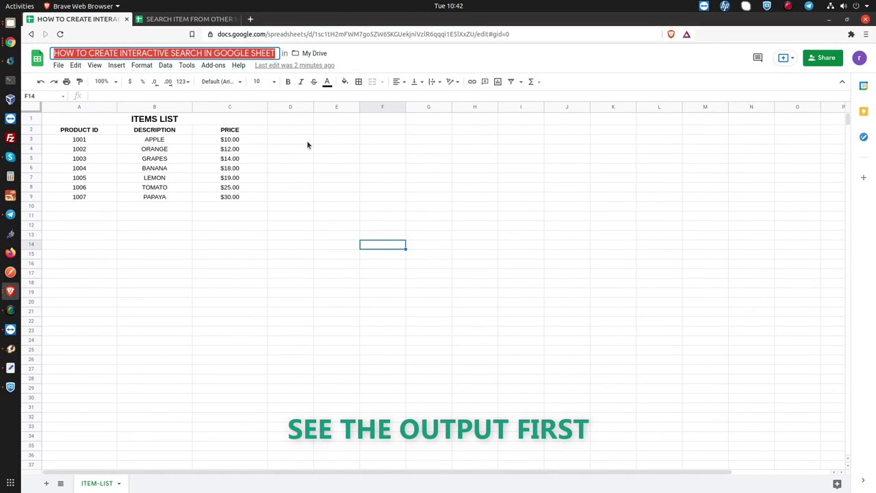
click(132, 122)
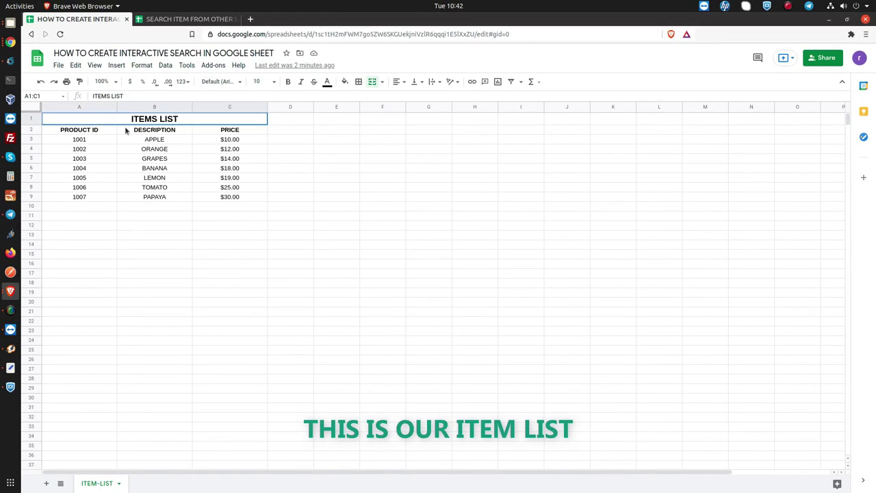
drag(125, 130, 262, 195)
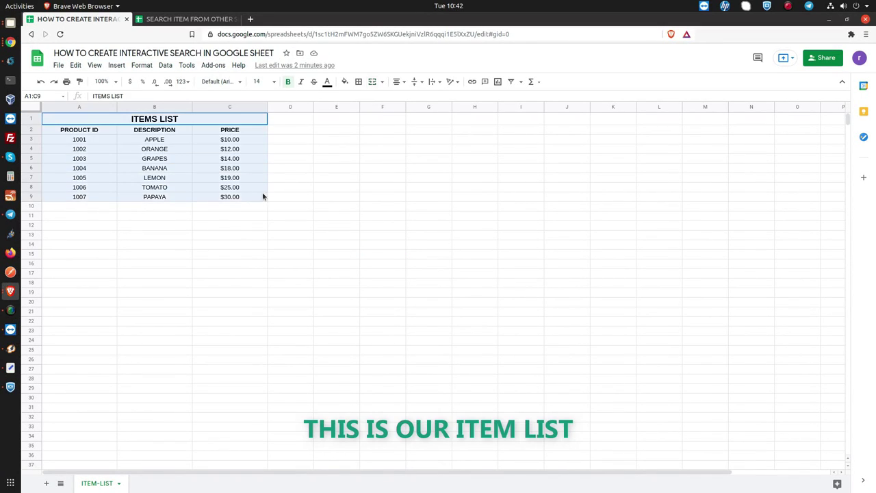
click(326, 217)
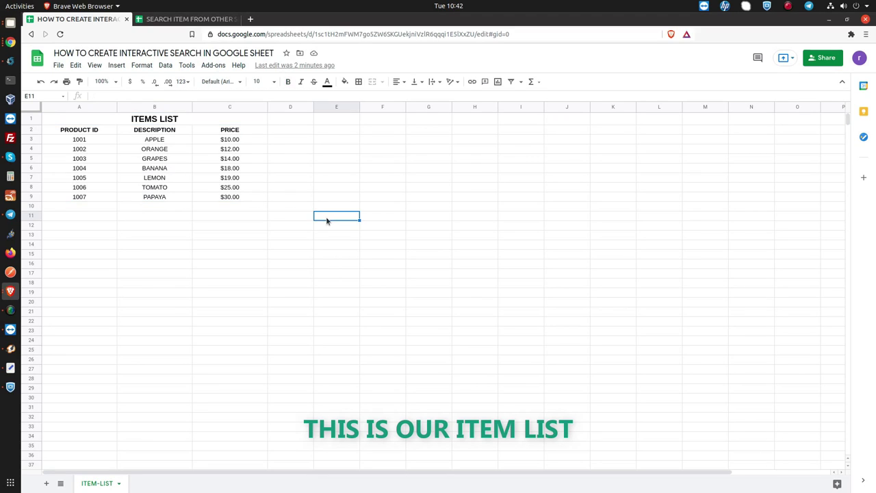
click(215, 19)
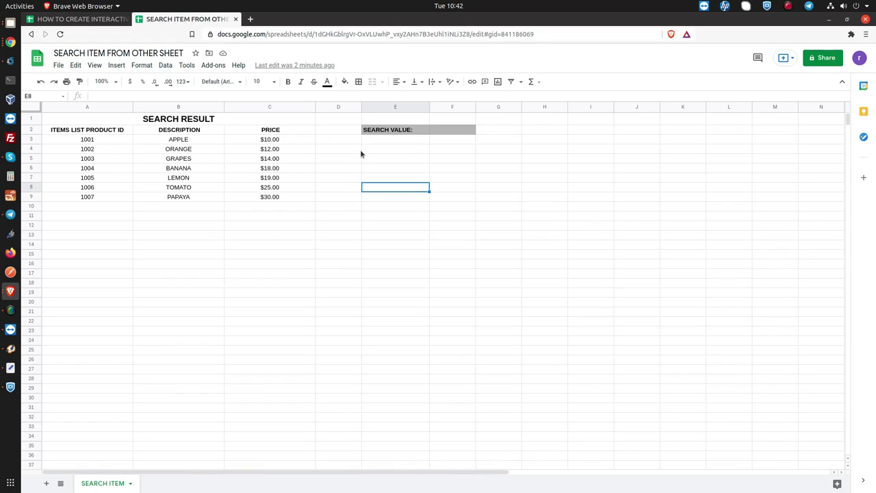
click(437, 160)
click(438, 130)
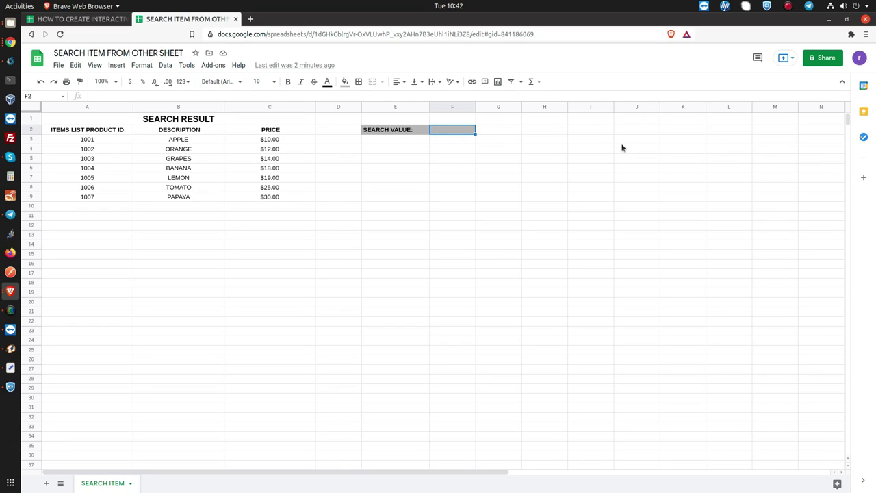
text(APP)
text(LE)
key(Return)
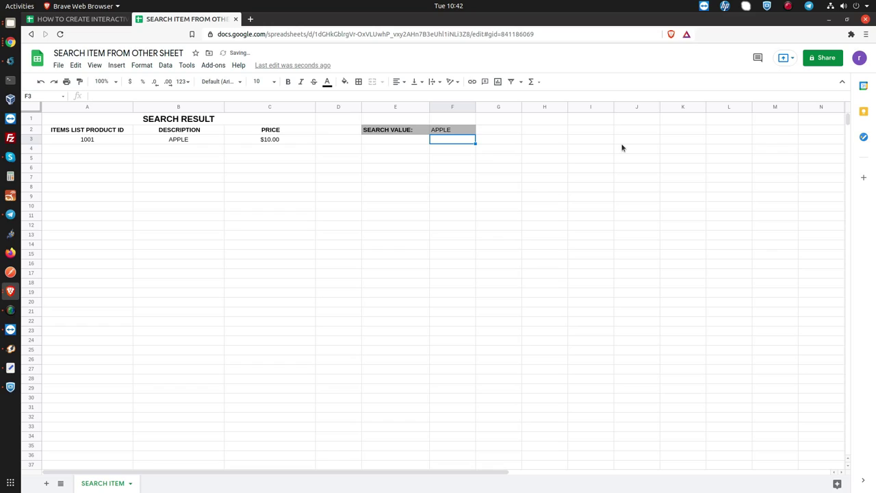
key(Up)
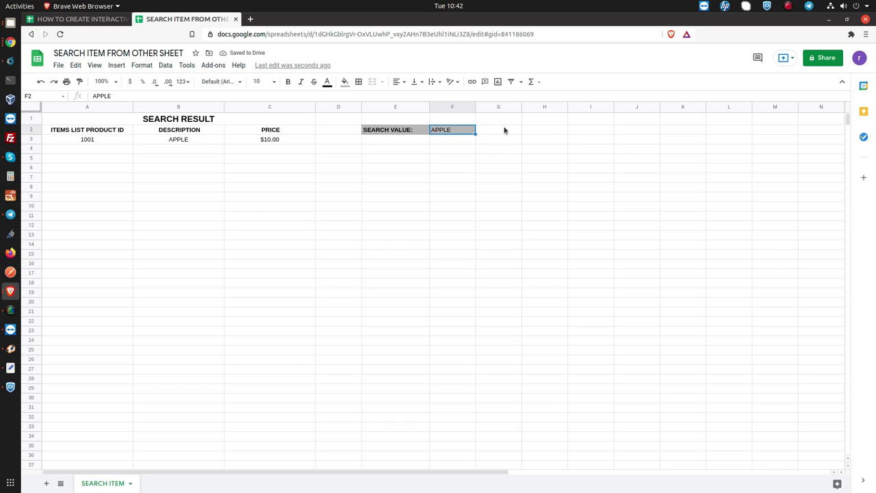
text(ORANGE)
key(Return)
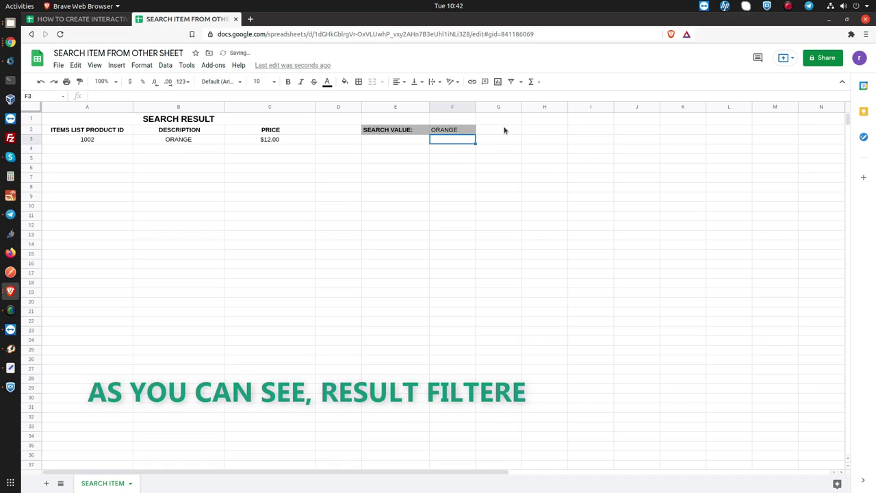
click(458, 129)
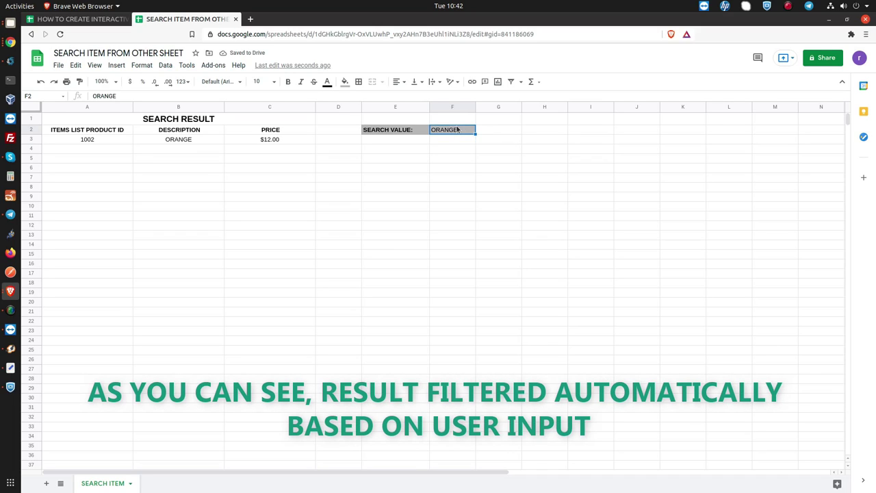
text(100)
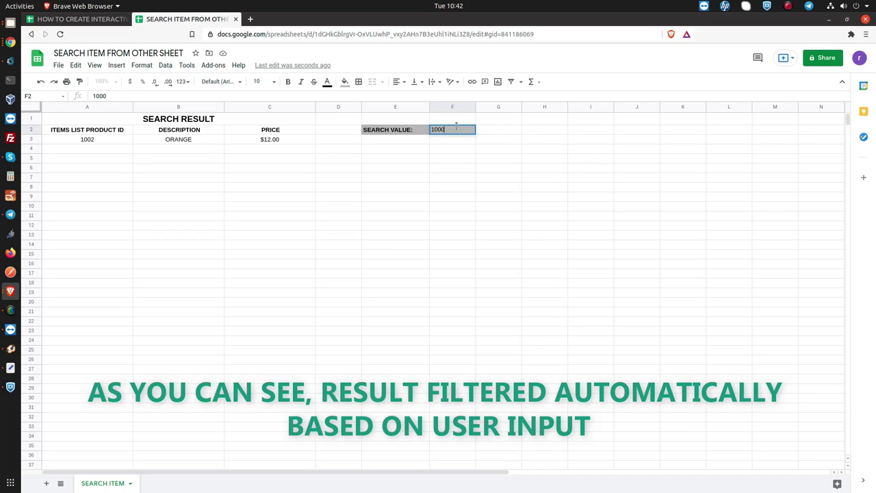
text(1)
key(Return)
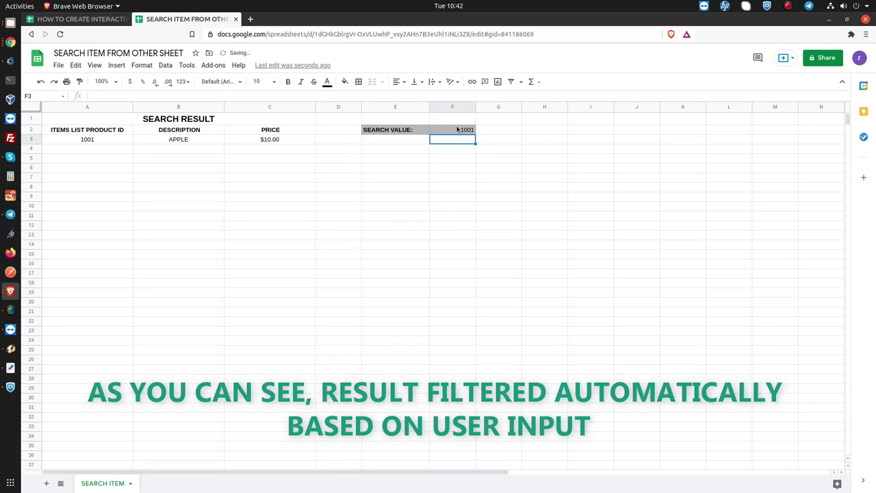
click(456, 130)
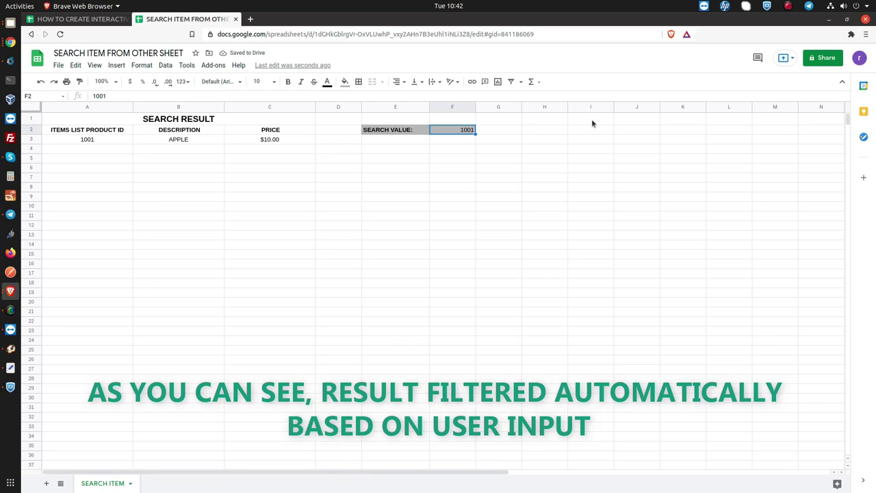
text(1002)
key(Return)
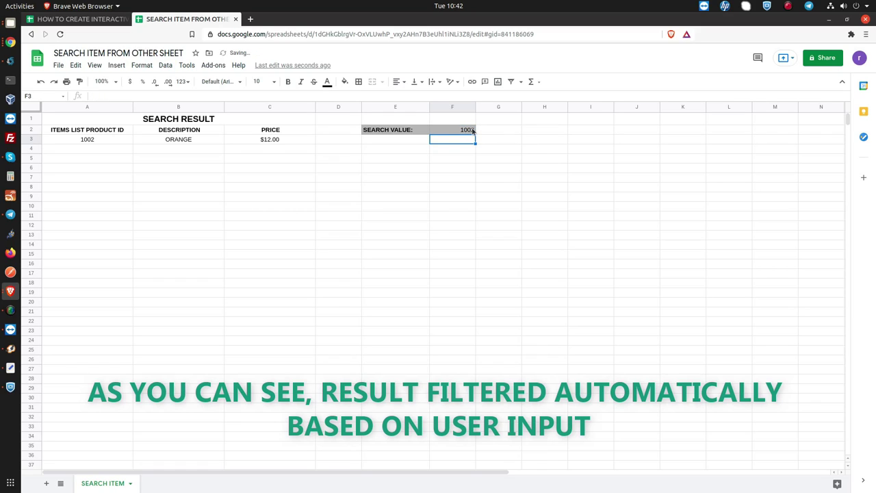
key(Up)
text(BA)
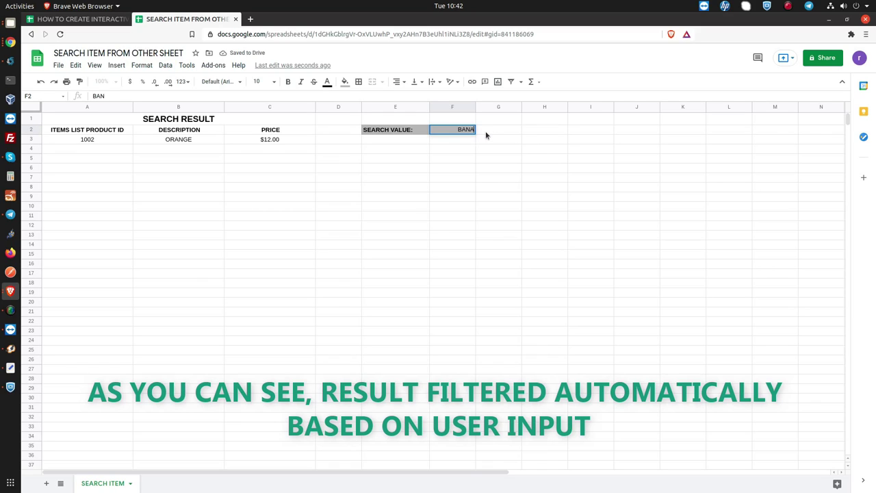
text(NA)
key(Return)
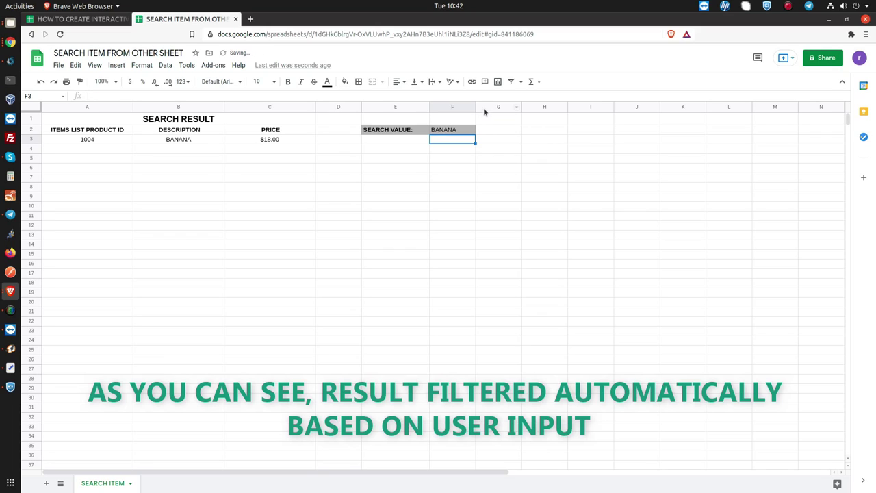
click(465, 130)
key(Delete)
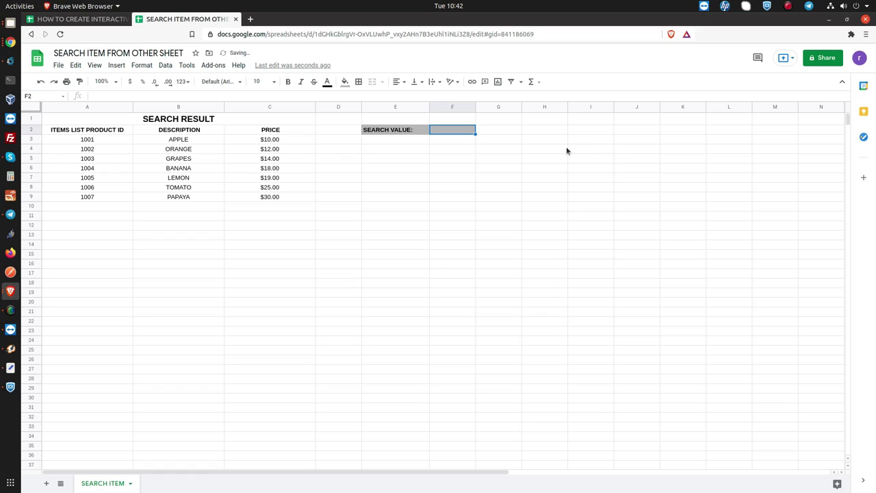
Step: Enter item 1008, ASDF, 40 into A10:C10 of the ITEMS LIST
click(78, 19)
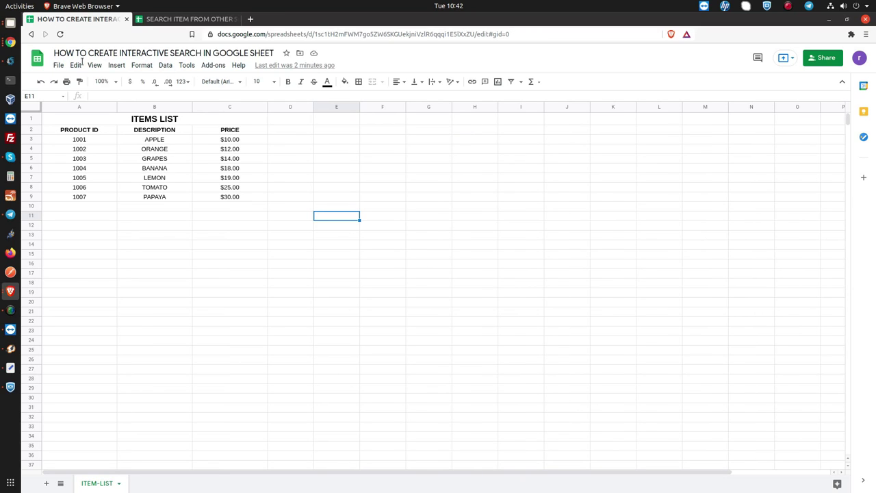
click(65, 208)
text(1008)
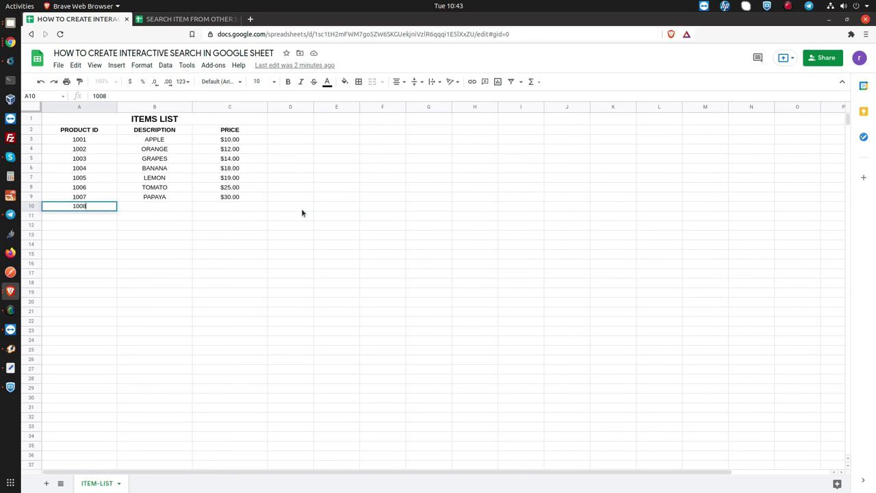
key(Tab)
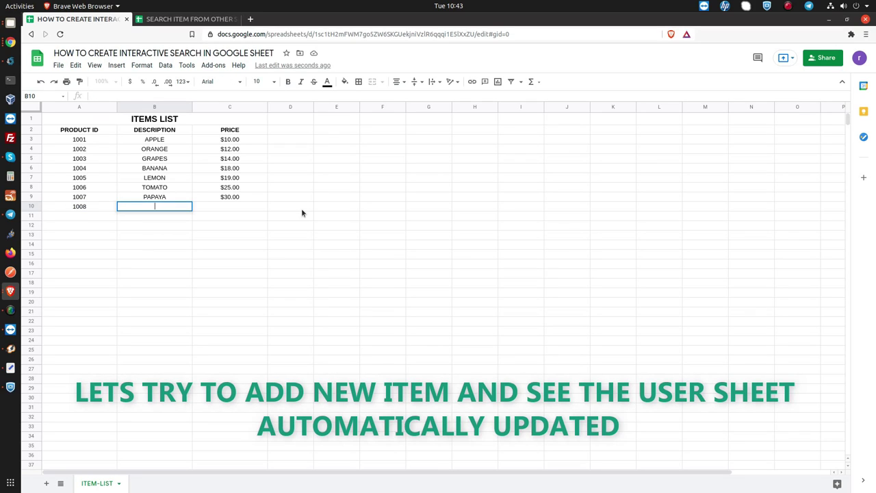
text(ASDF)
key(Tab)
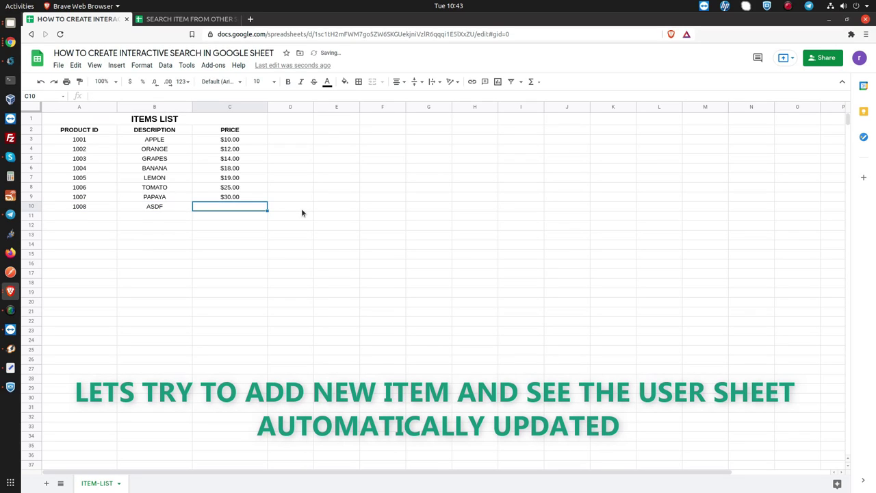
text(40)
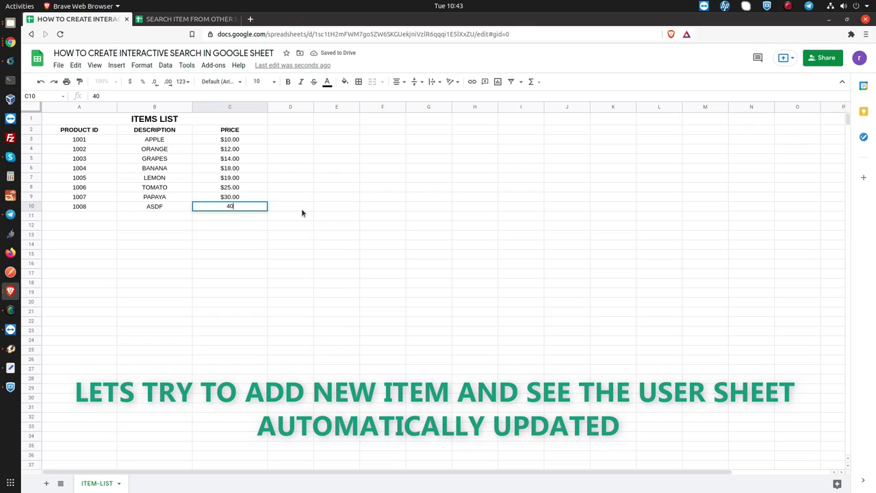
Step: Format the new C10 price as dollars so it shows $40.00
click(228, 207)
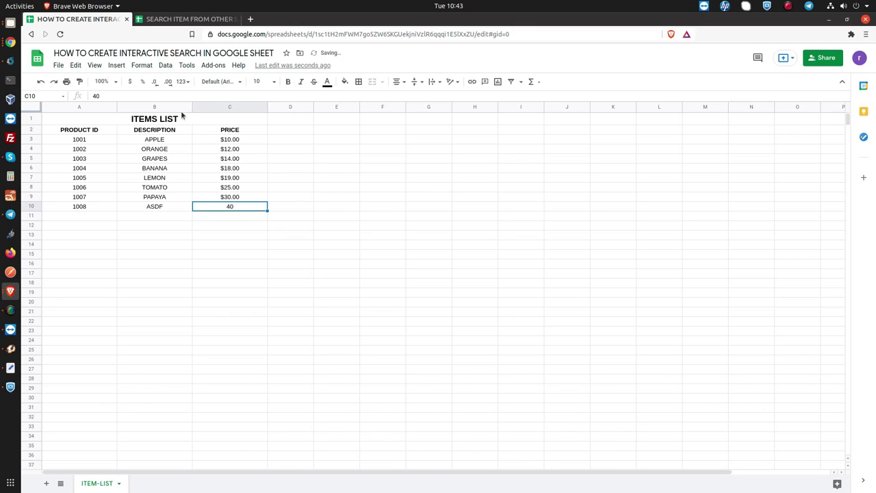
click(131, 83)
click(242, 264)
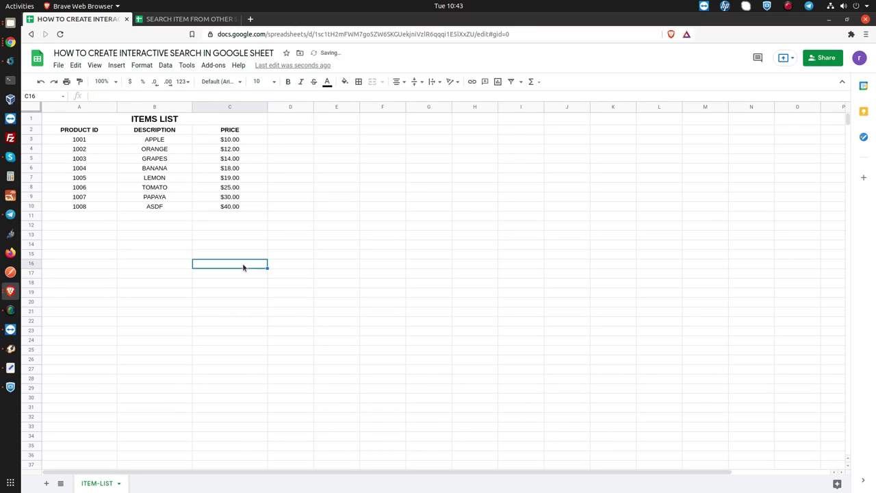
click(183, 240)
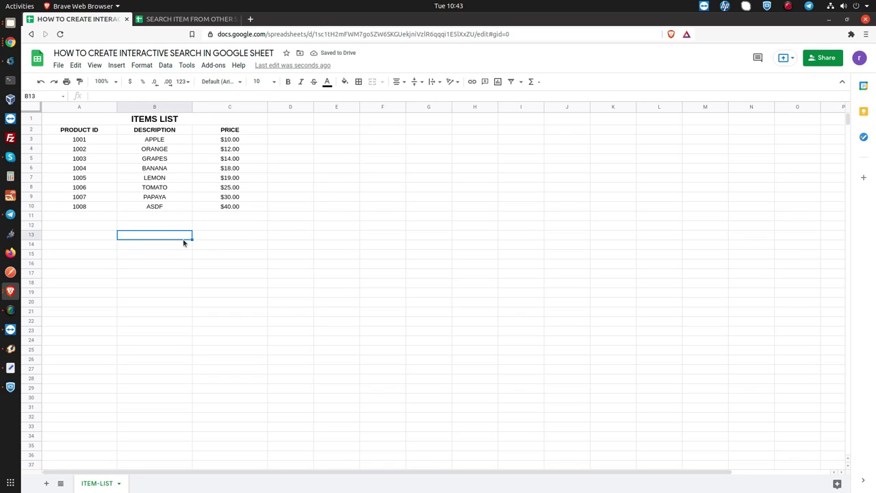
click(190, 21)
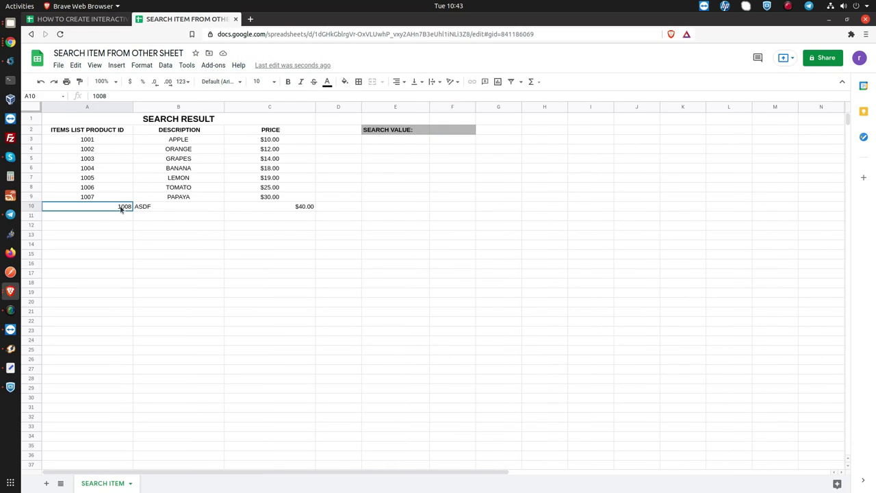
Step: Center-align the newly imported row A10:C10
drag(118, 210, 286, 205)
click(397, 82)
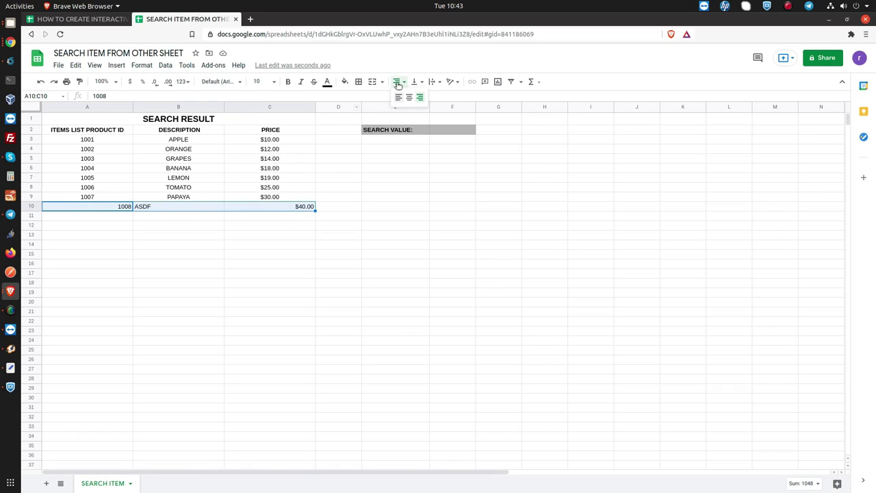
click(410, 97)
click(423, 236)
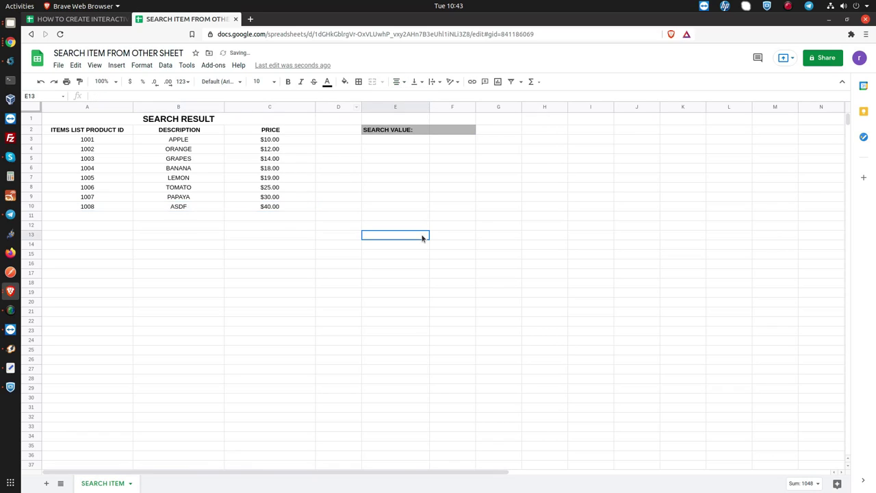
Step: Test the search with ASDF, then 1008 in F2, then clear F2 to list all items
click(449, 133)
text(ASDF)
key(Return)
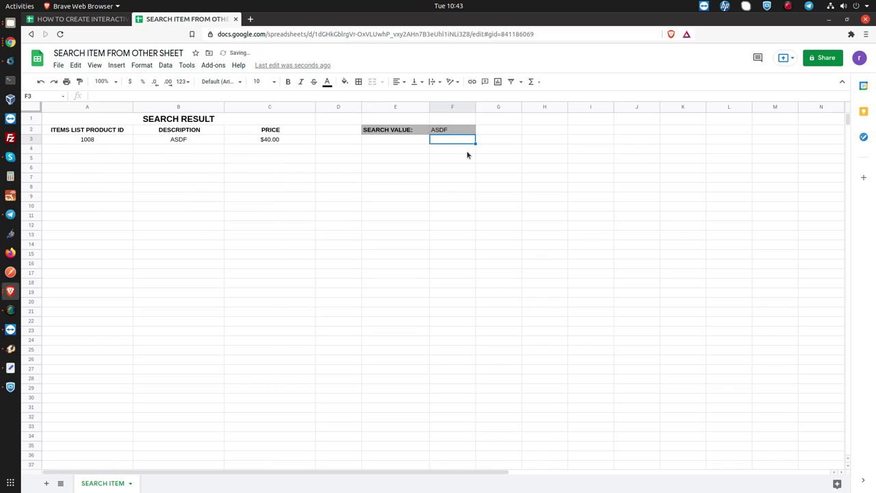
click(436, 132)
text(1008)
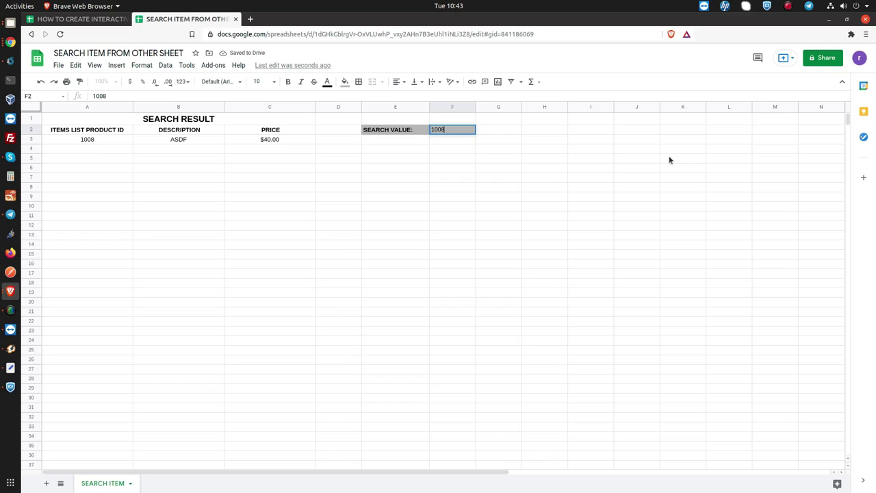
key(Return)
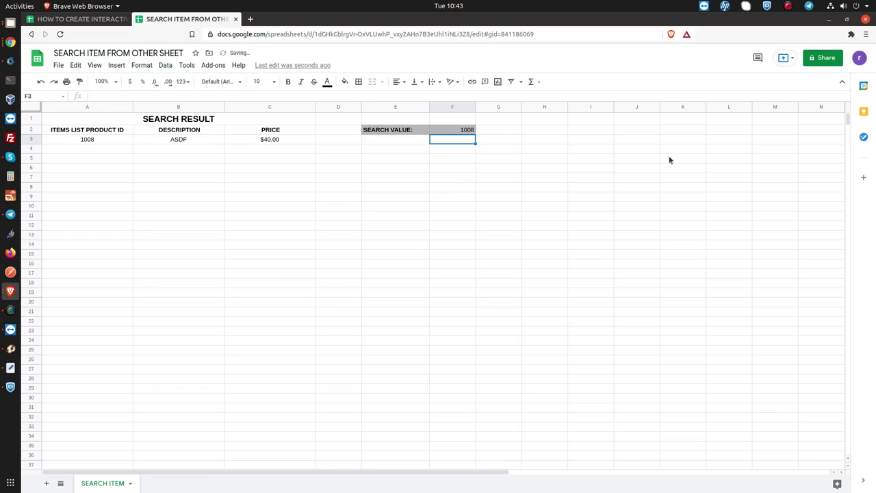
click(473, 130)
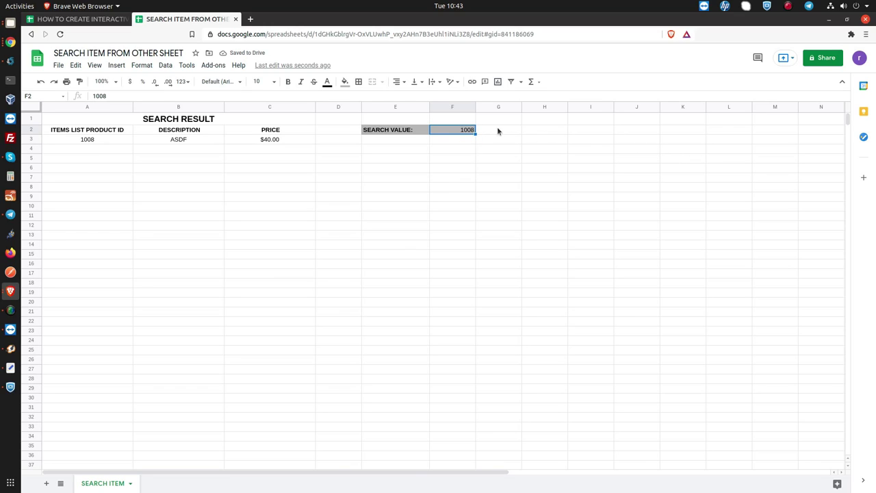
key(Delete)
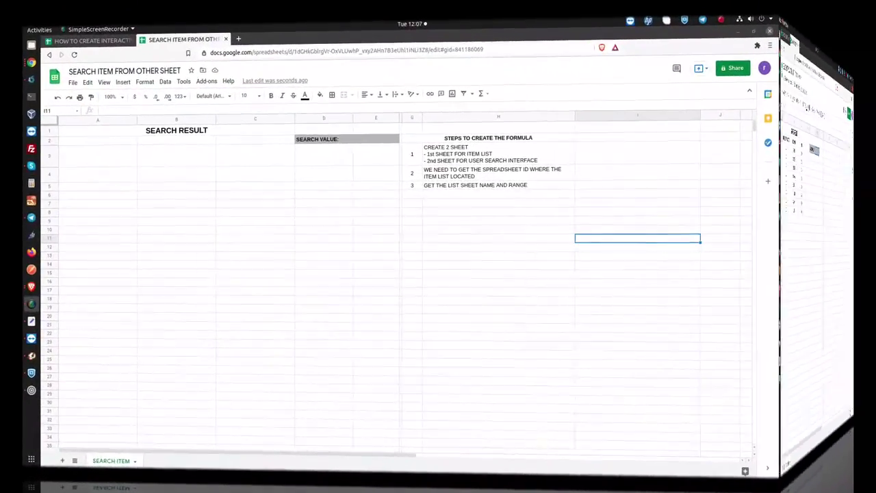
mouse_move(440, 129)
mouse_down()
mouse_move(453, 156)
mouse_move(599, 193)
mouse_up()
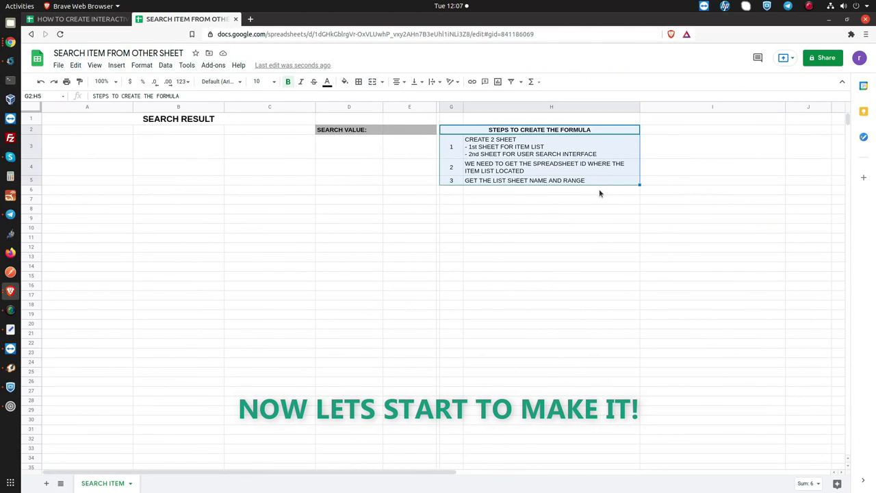
click(452, 149)
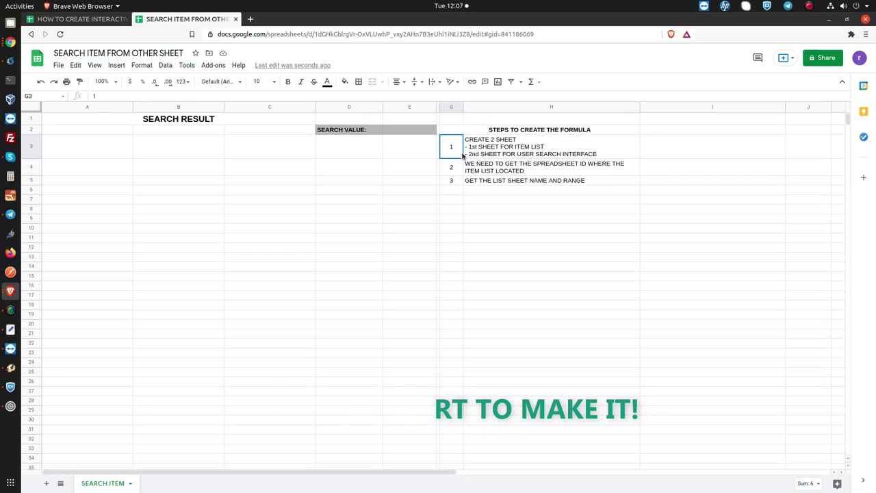
drag(452, 149, 604, 149)
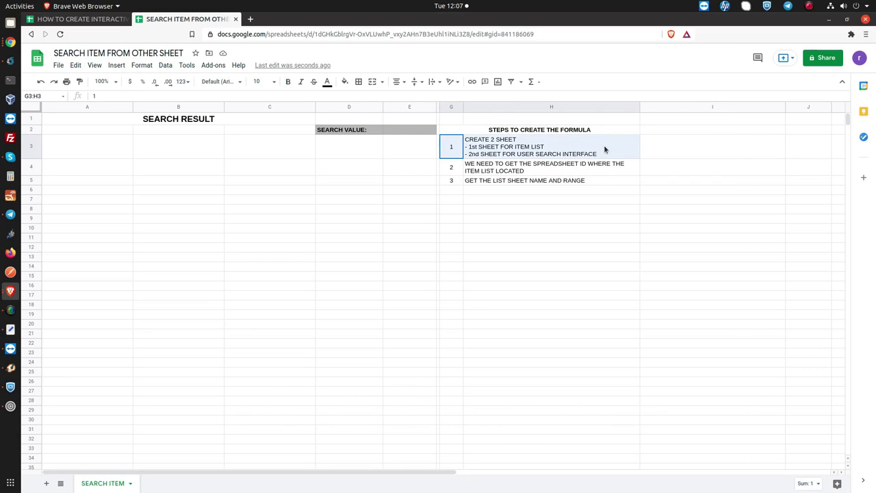
click(99, 19)
drag(68, 120, 236, 212)
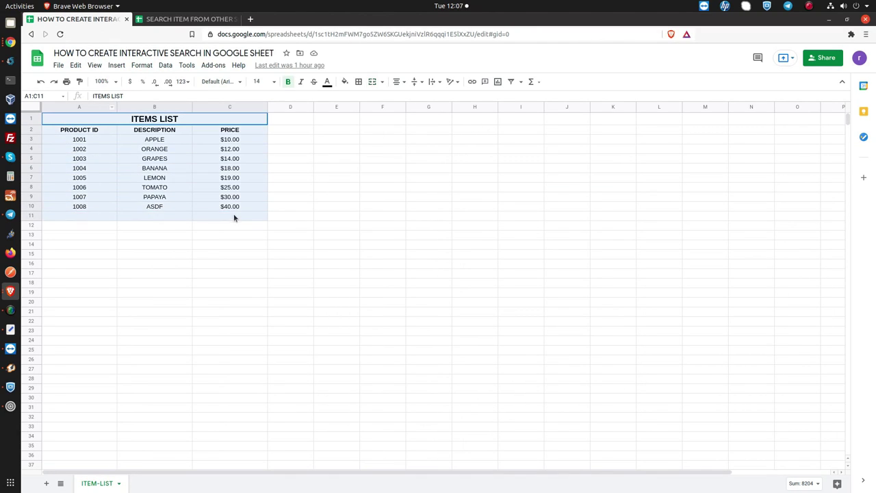
click(171, 20)
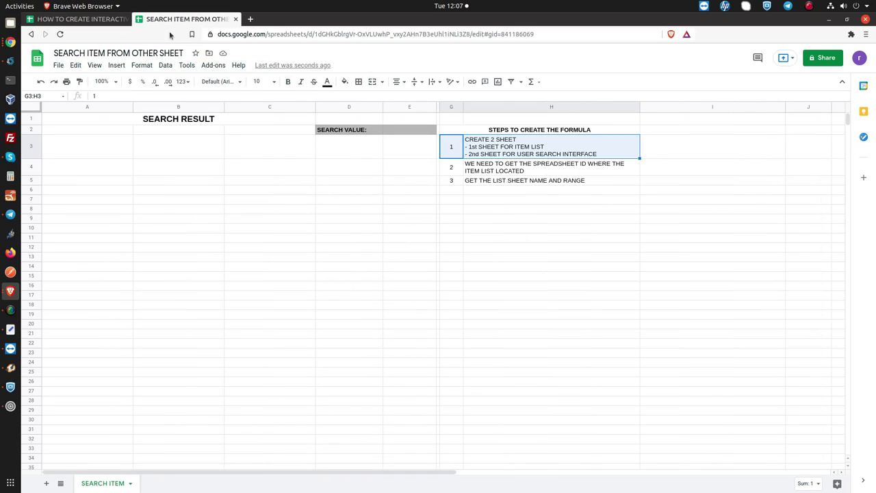
drag(96, 123, 201, 239)
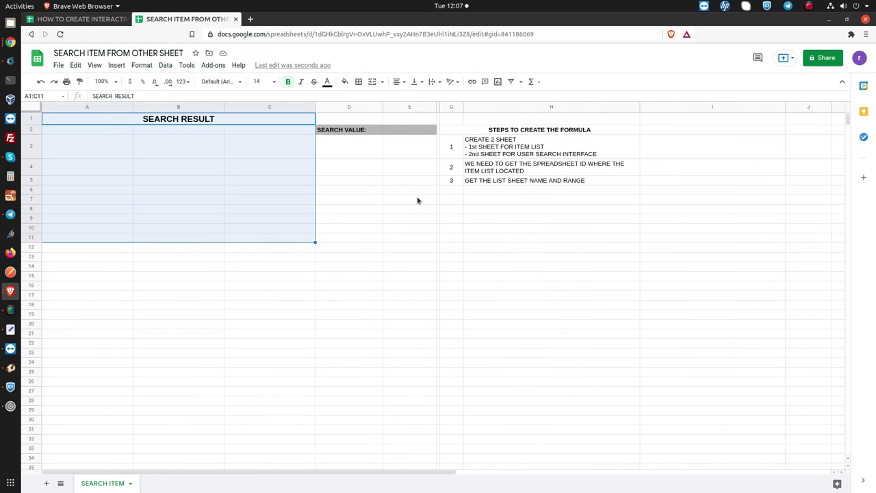
drag(460, 166, 487, 170)
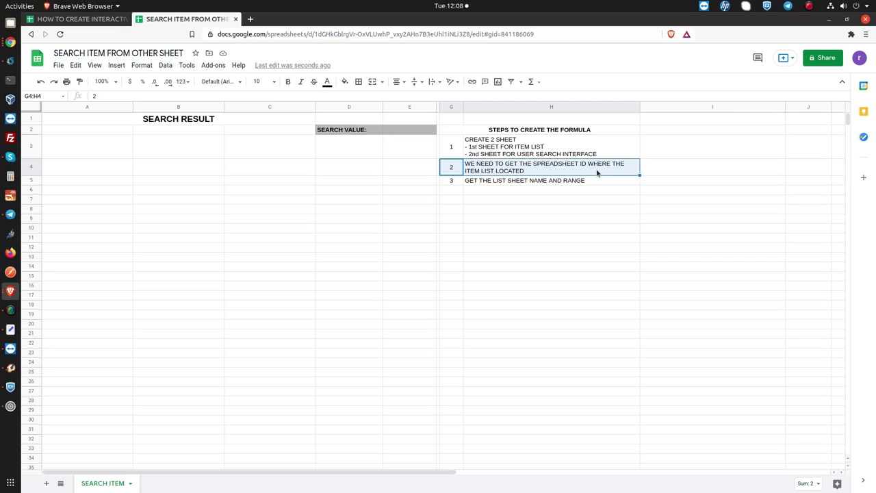
Step: Copy the ITEMS LIST spreadsheet ID from its web address and paste it into I4
click(87, 20)
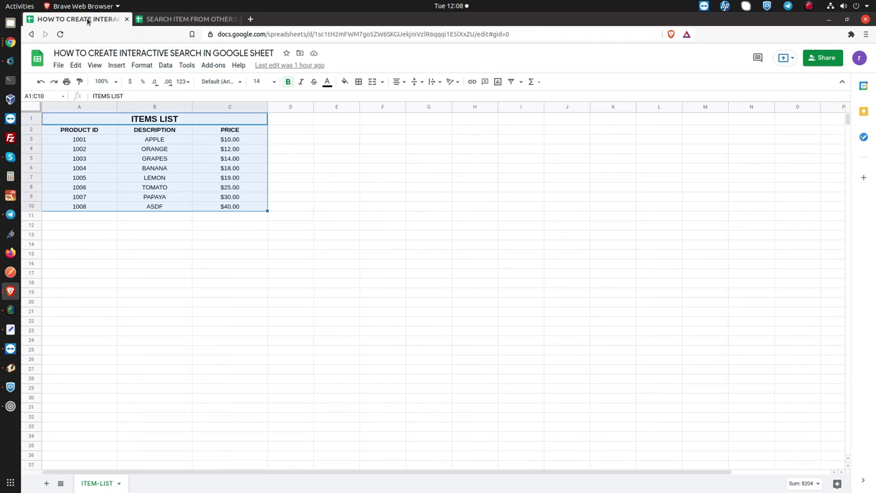
double_click(353, 35)
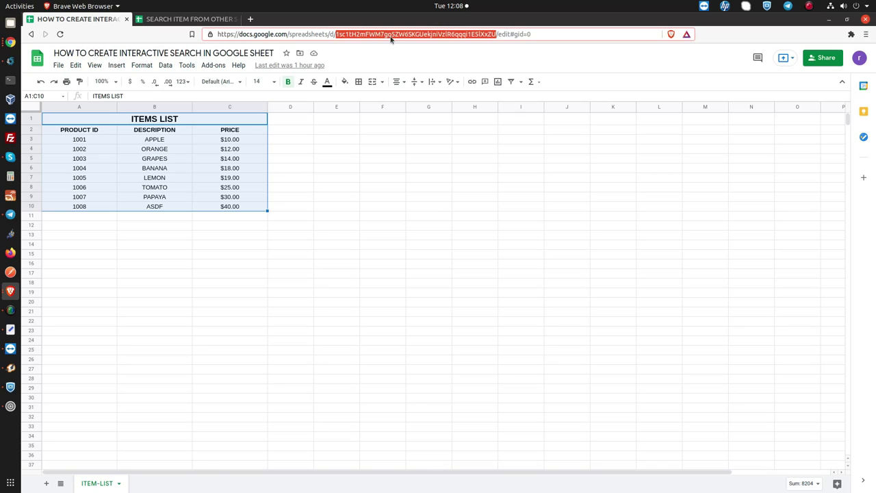
right_click(412, 38)
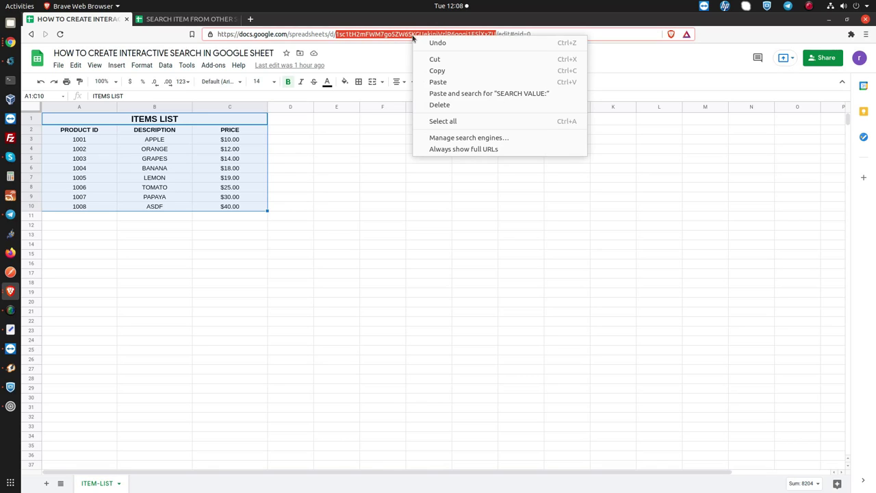
click(435, 69)
click(185, 19)
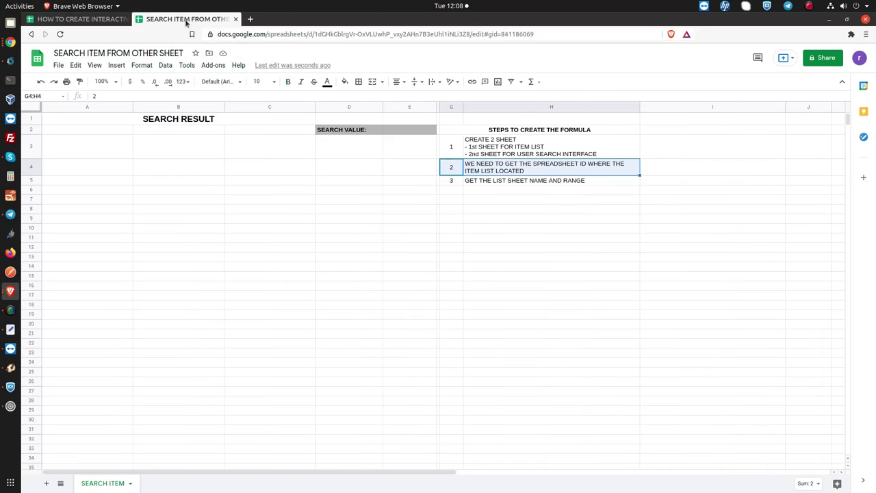
click(687, 168)
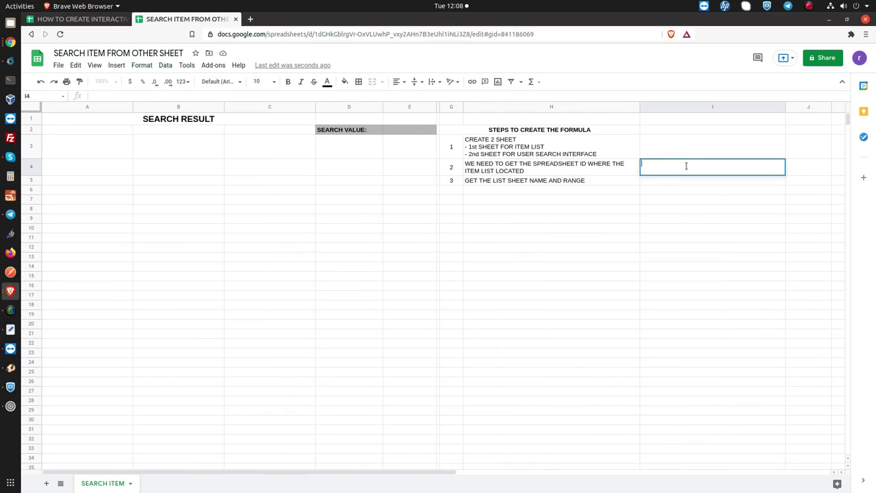
key(ctrl+v)
click(680, 202)
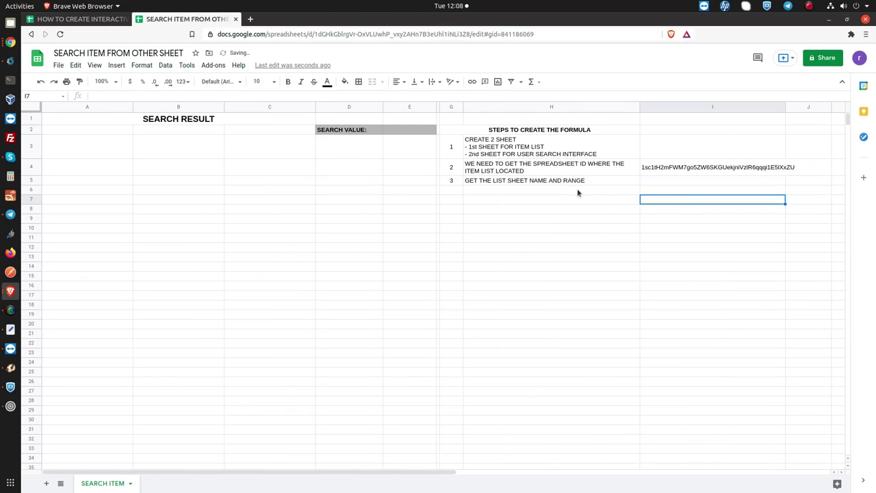
click(555, 183)
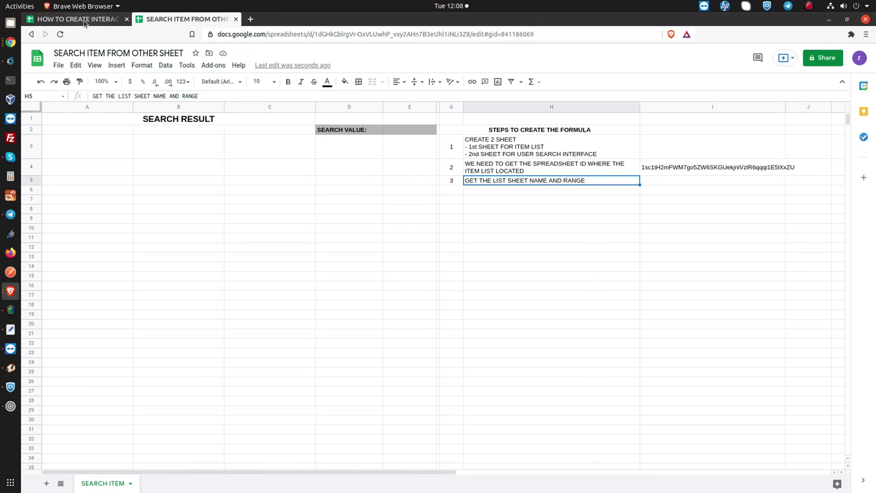
Step: Copy the ITEM-LIST sheet name and enter it as ITEM-LIST! in cell I5
click(85, 21)
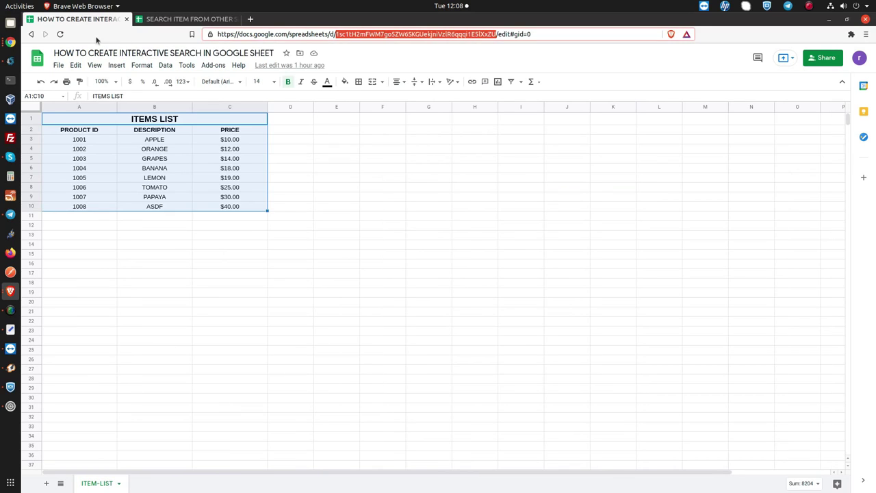
right_click(99, 488)
click(100, 367)
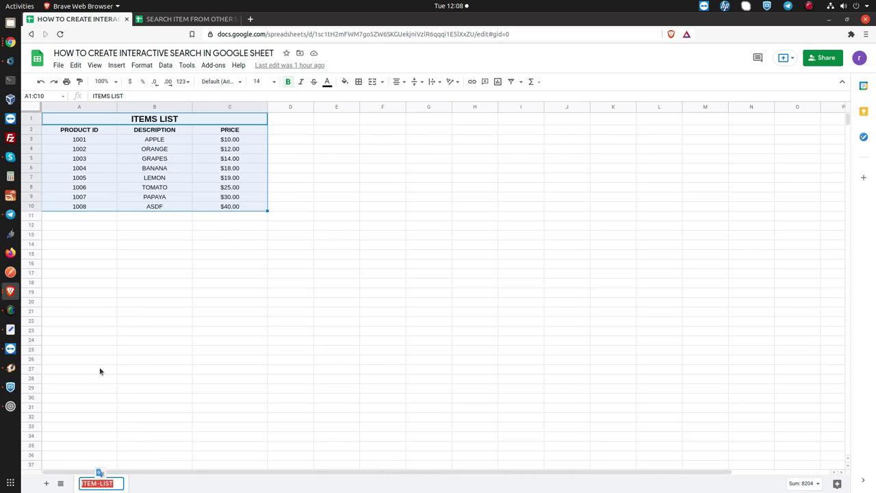
right_click(107, 483)
click(134, 347)
click(160, 21)
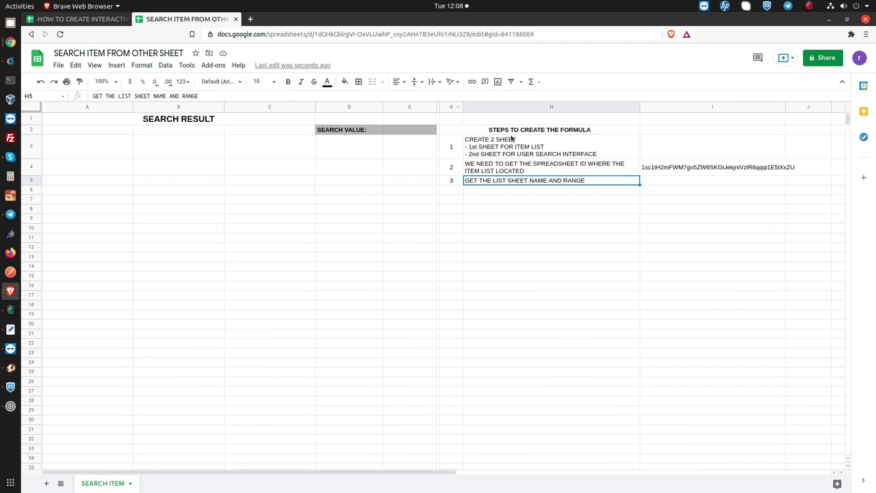
click(659, 184)
key(ctrl+v)
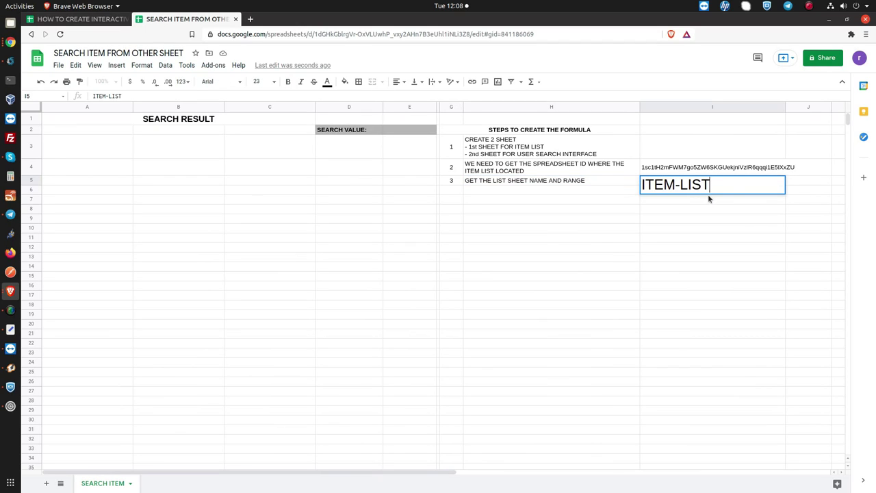
text(!)
click(738, 208)
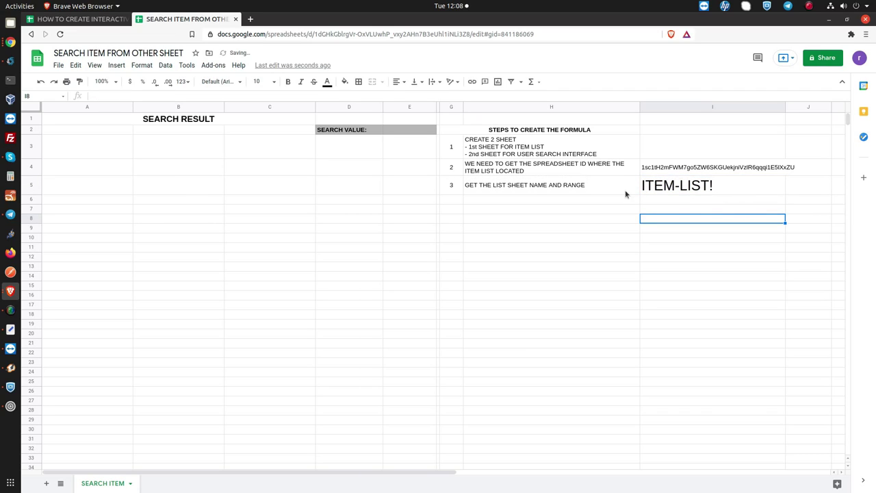
click(106, 23)
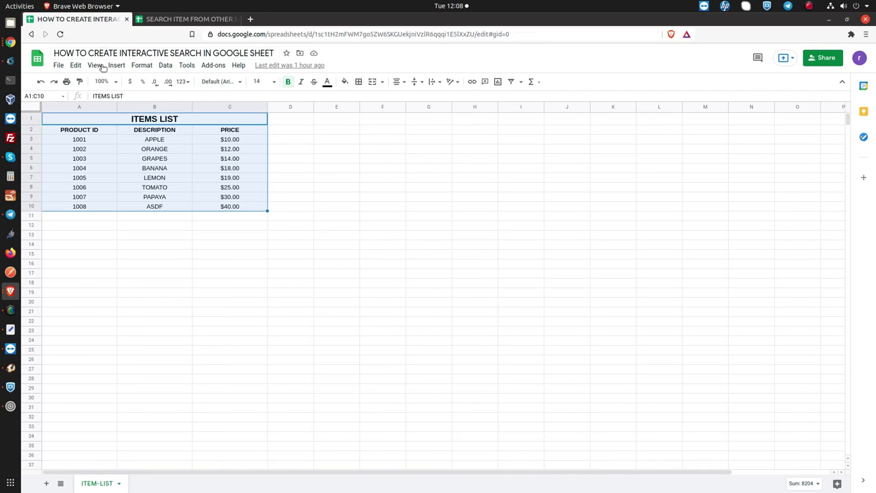
Step: Copy the A2:C10 range reference and append it in I5, trimmed to ITEM-LIST!A2:C
click(305, 167)
drag(85, 130, 229, 206)
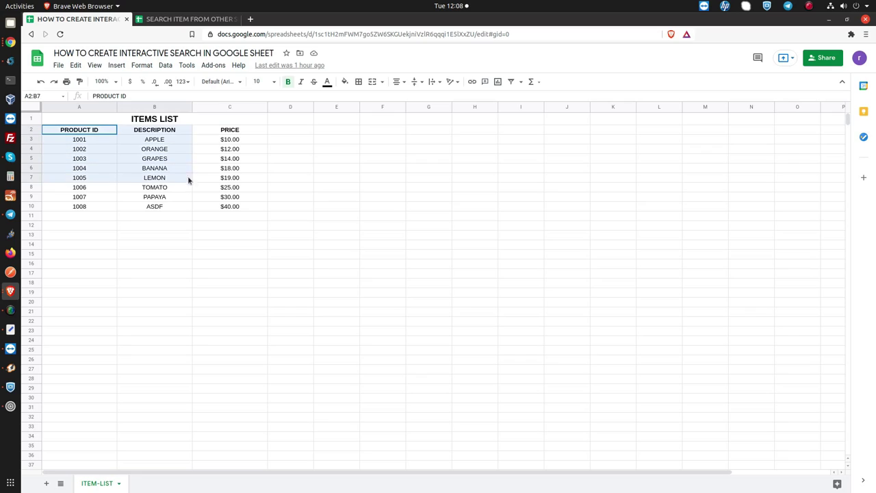
click(24, 96)
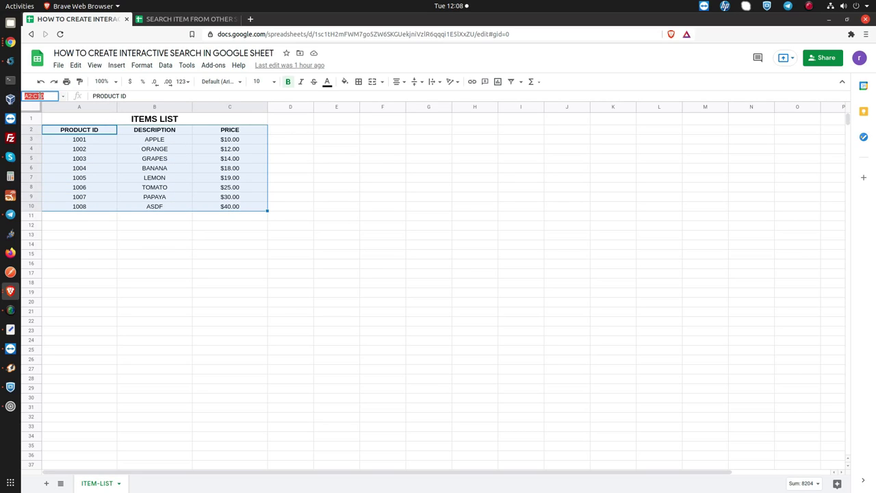
right_click(41, 96)
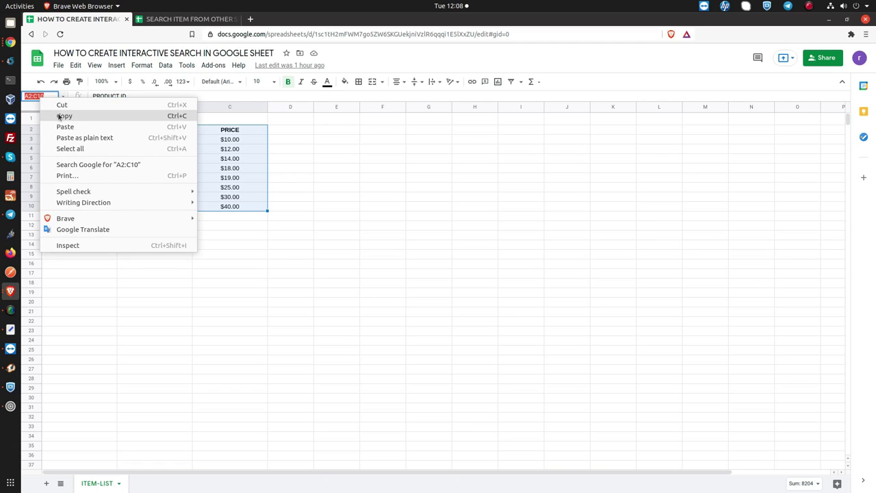
click(58, 115)
click(185, 19)
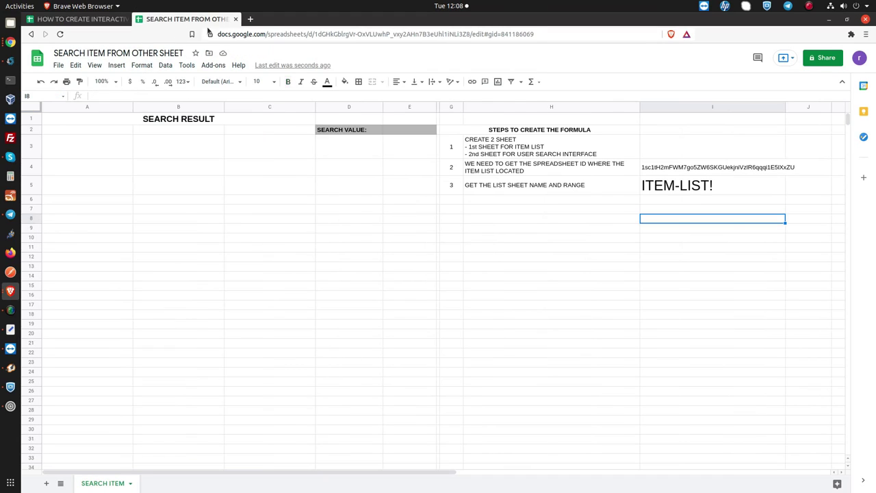
double_click(746, 189)
key(ctrl+v)
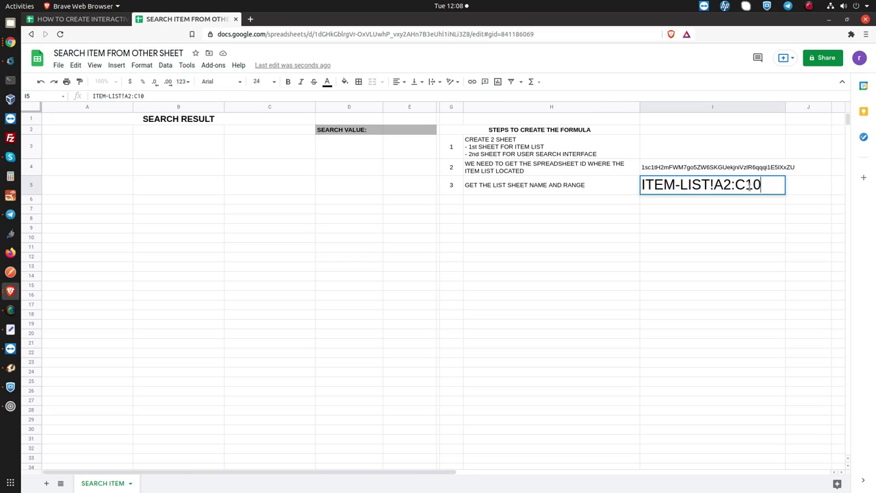
key(BackSpace)
key(BackSpace)
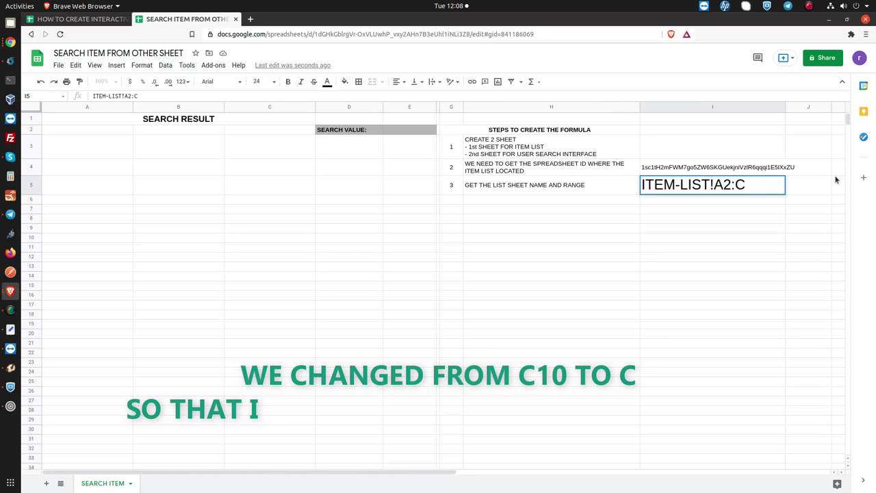
key(Return)
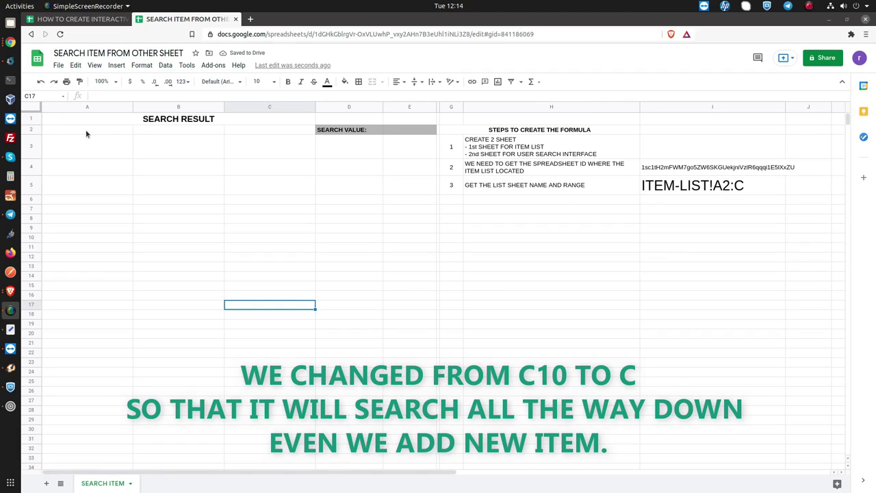
click(89, 130)
Step: Start =IMPORTRANGE(" in A2 and copy the spreadsheet ID from I4
text(=)
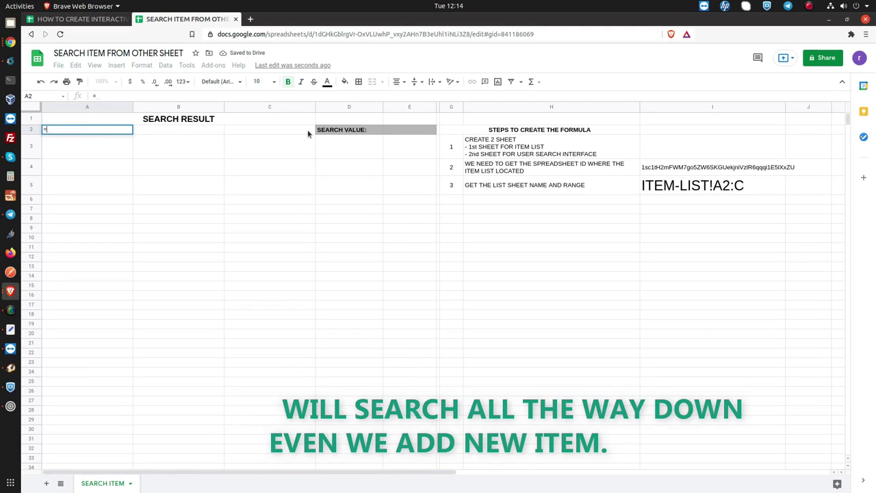
text(IMPORT)
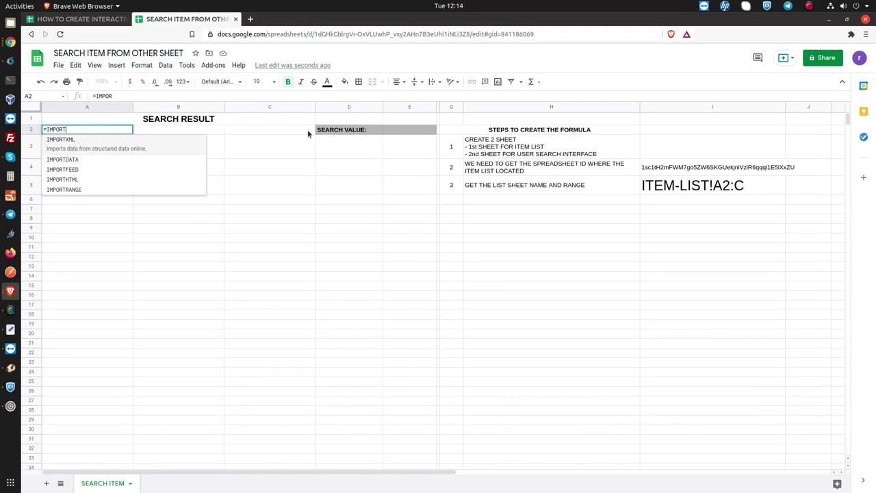
text(RANGE)
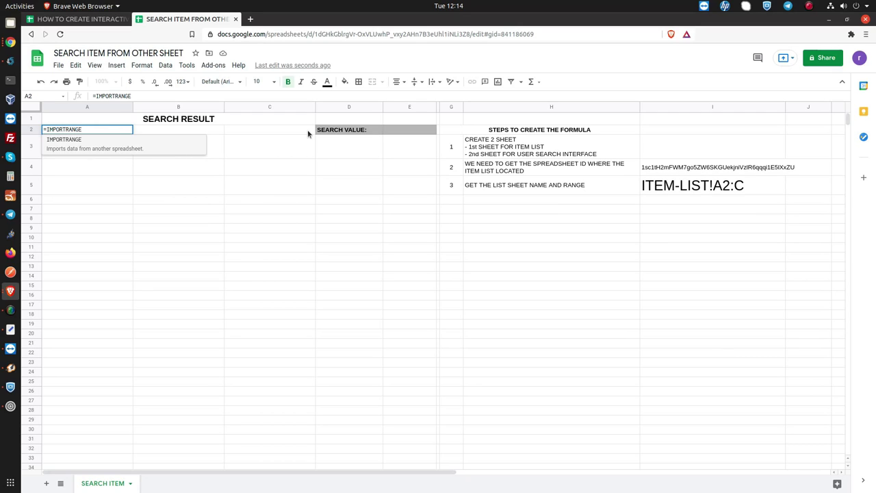
text(()
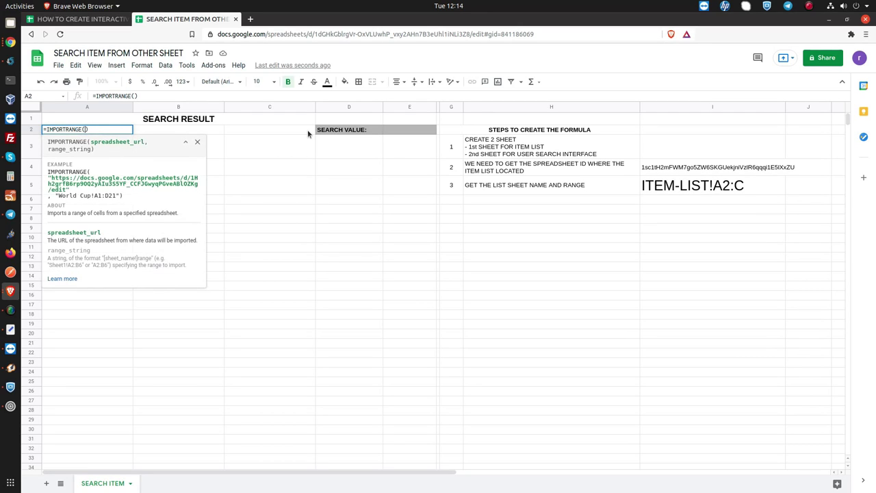
text(")
key(Return)
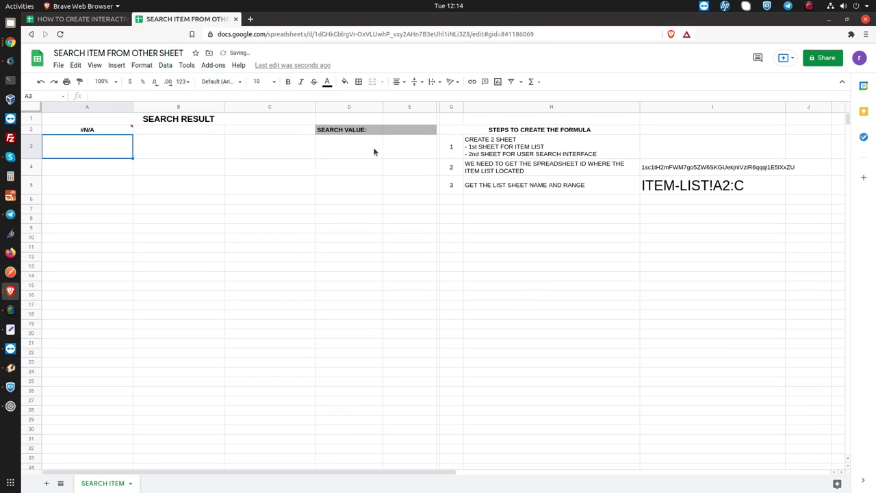
double_click(666, 170)
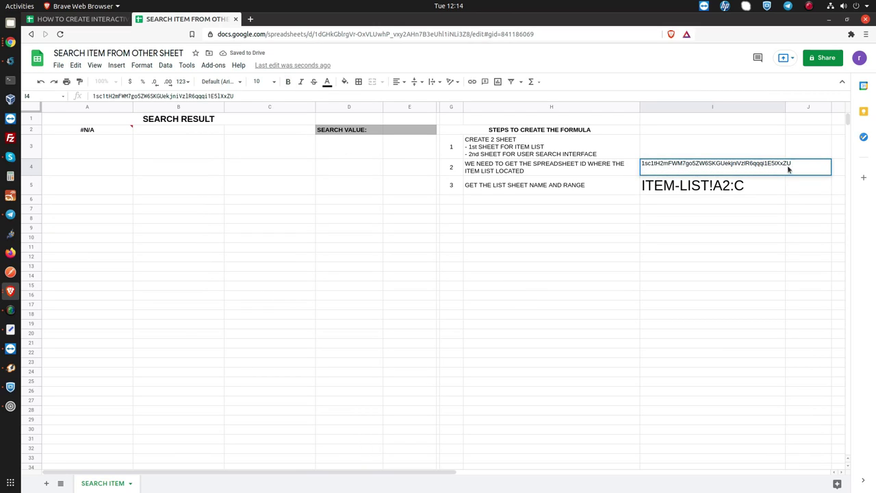
drag(793, 164, 617, 166)
right_click(662, 164)
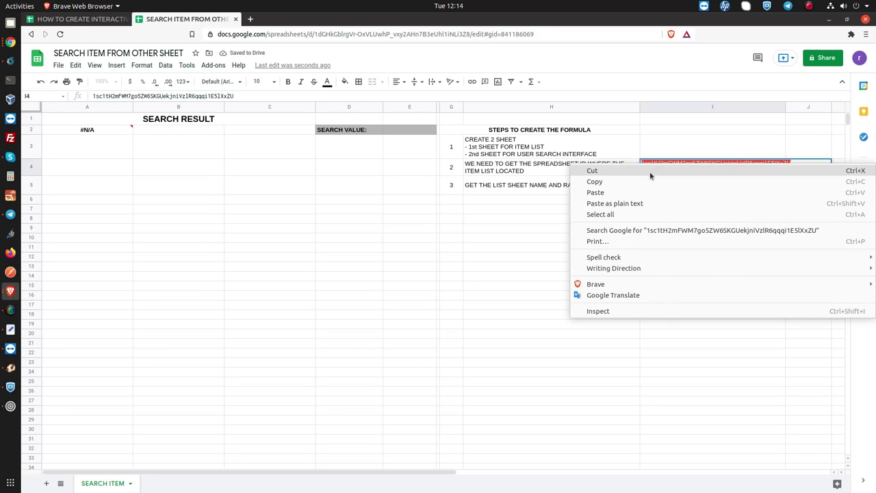
click(646, 181)
Step: Paste the ID inside A2's IMPORTRANGE quotes, adding an empty "" range argument
click(84, 130)
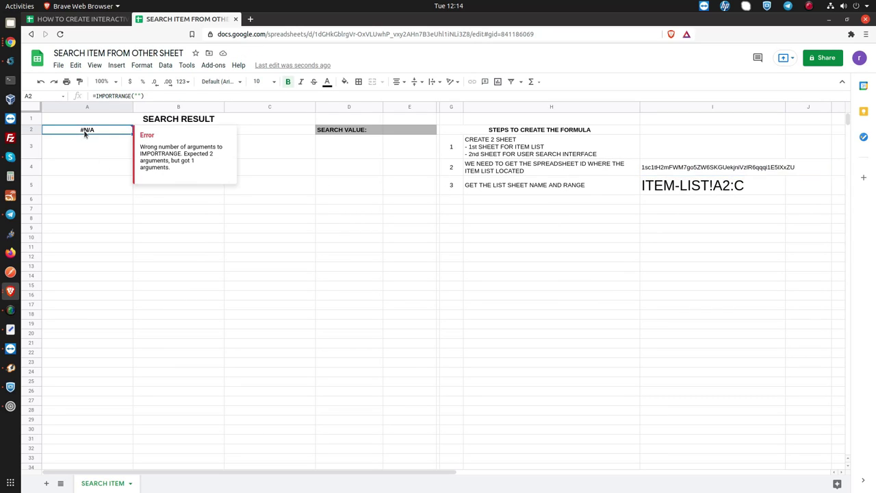
click(138, 96)
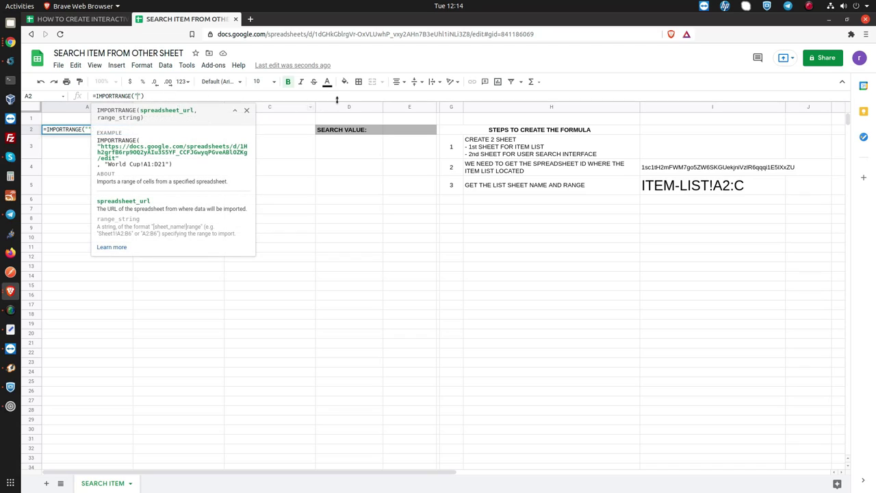
key(ctrl+v)
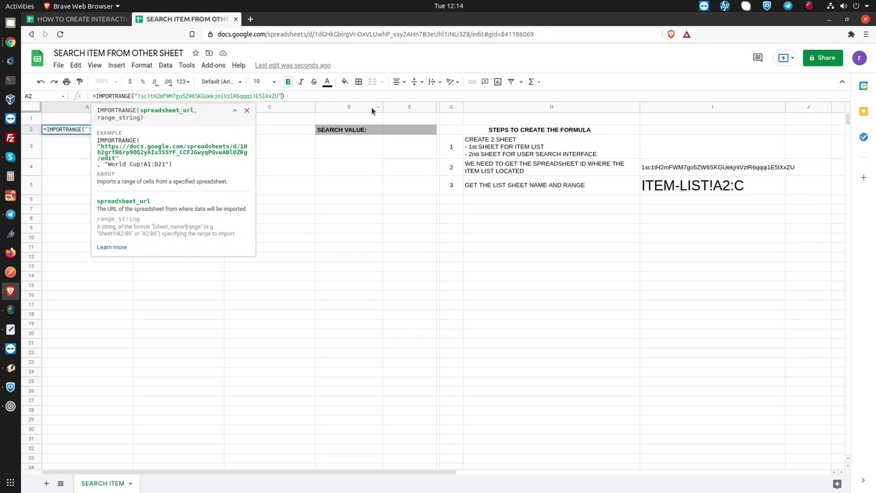
text(,)
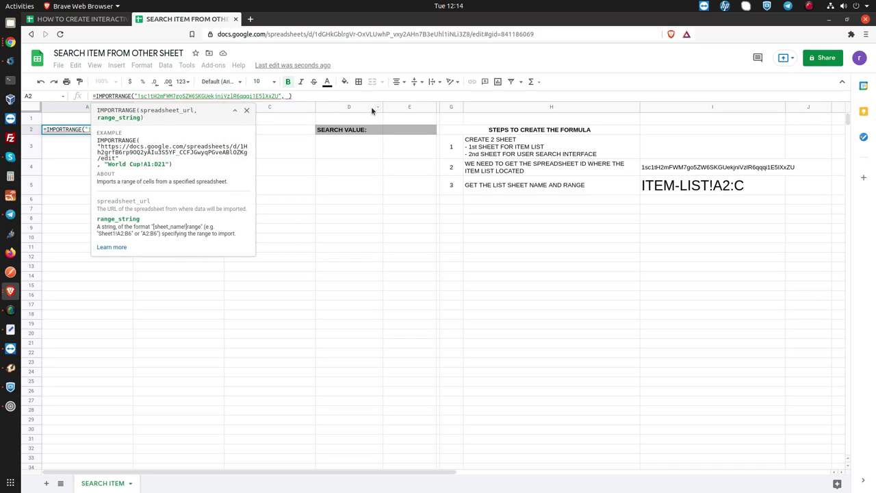
text("")
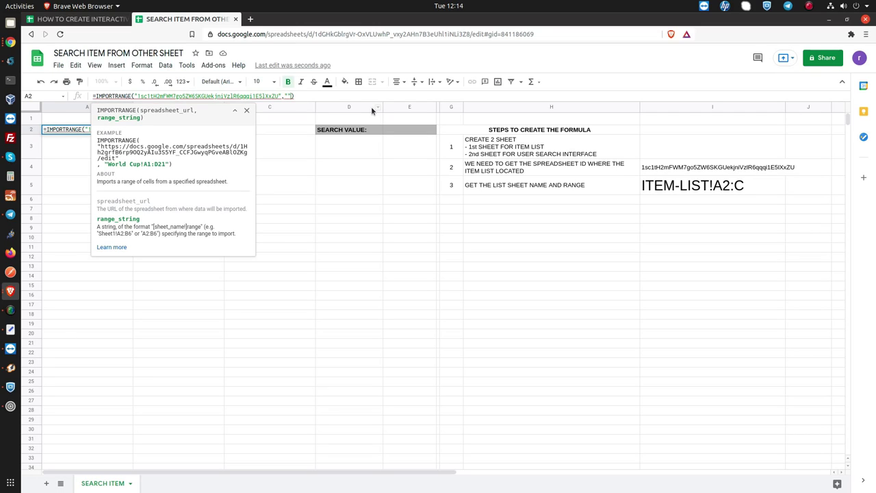
key(Return)
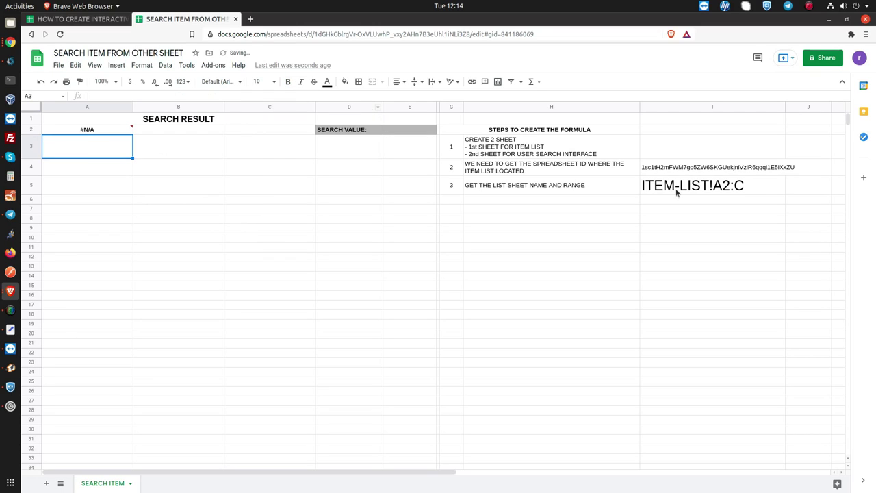
double_click(763, 187)
drag(762, 186, 608, 183)
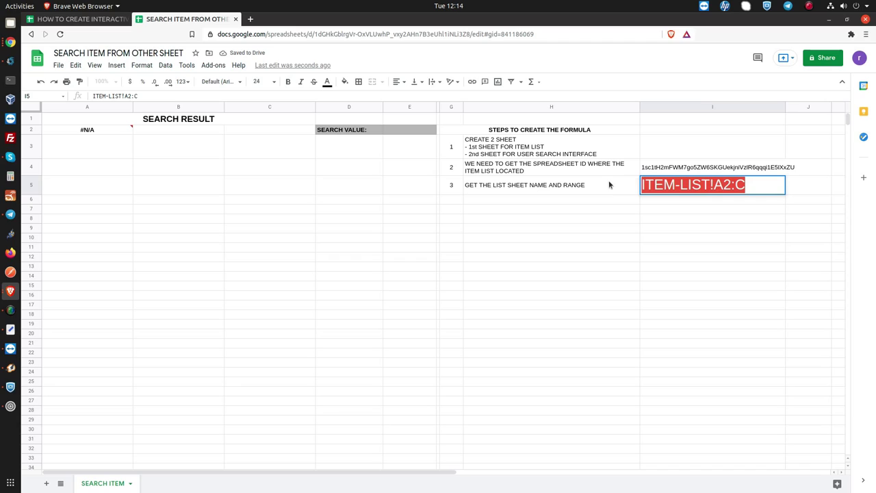
Step: Paste ITEM-LIST!A2:C from I5 as A2's IMPORTRANGE range argument
right_click(683, 184)
click(695, 201)
click(122, 133)
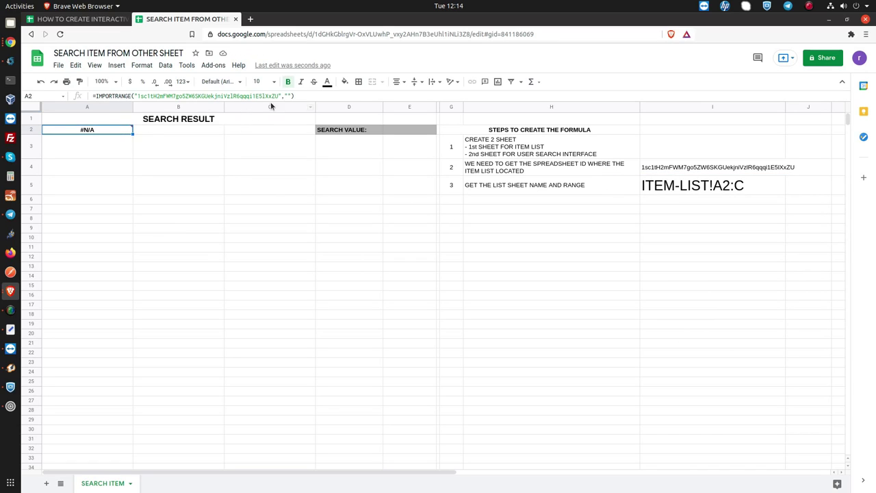
click(288, 96)
key(ctrl+v)
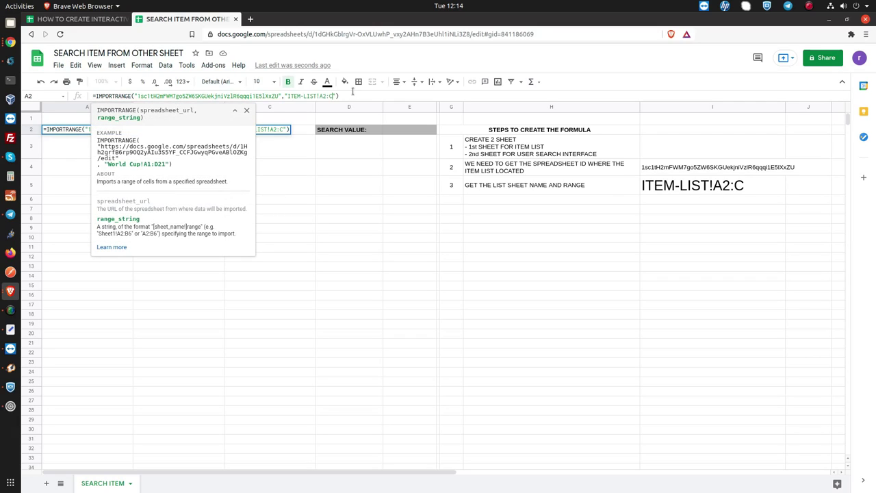
key(Return)
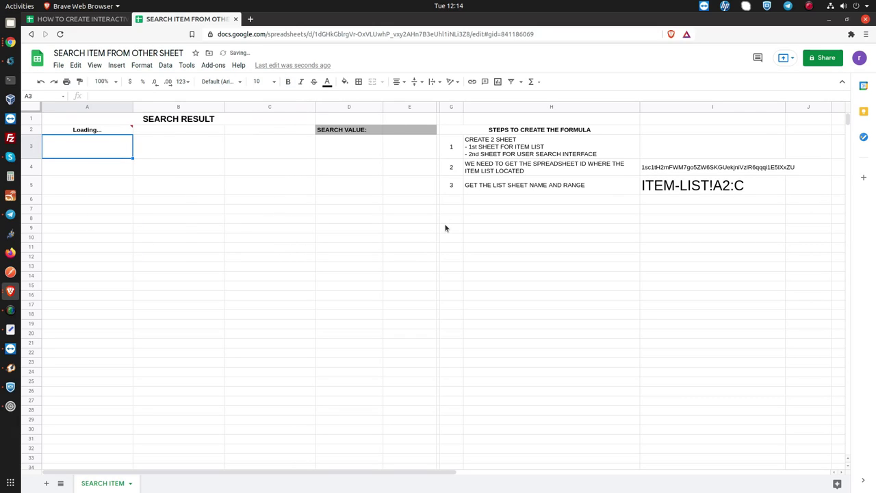
Step: Compare the imported items A2:C10 with the source ITEMS LIST rows
drag(103, 130, 274, 241)
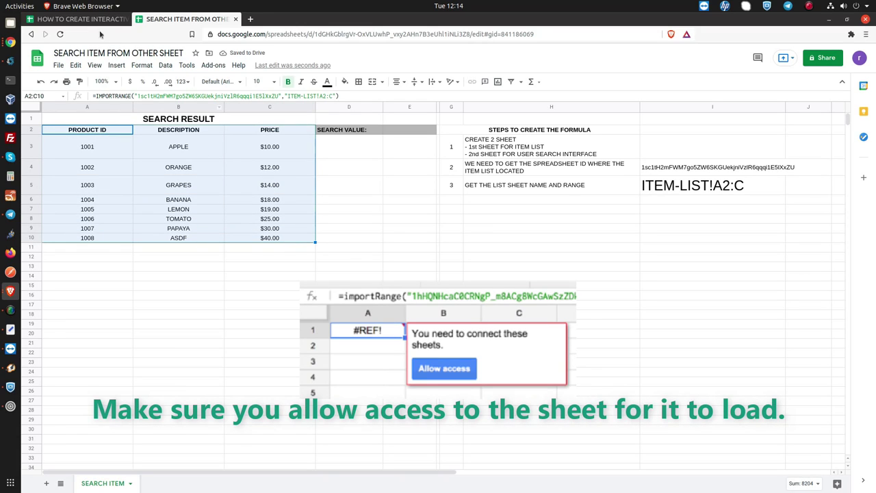
click(82, 18)
drag(91, 133, 235, 205)
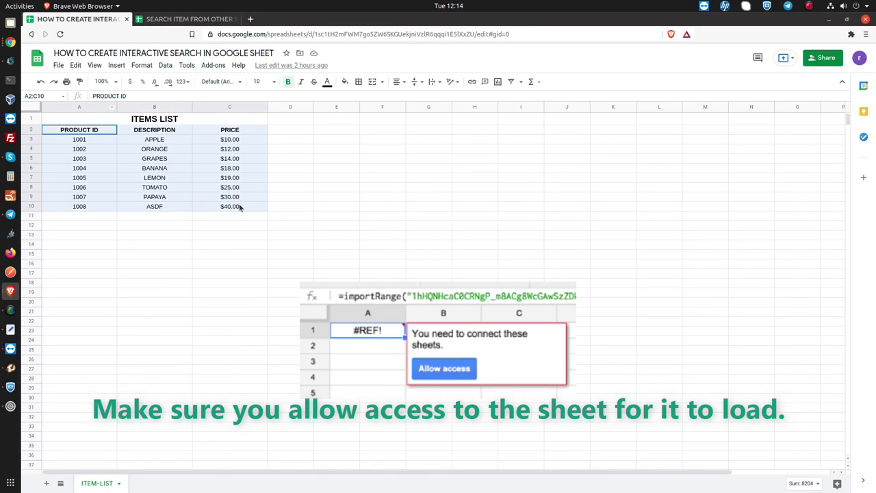
click(172, 18)
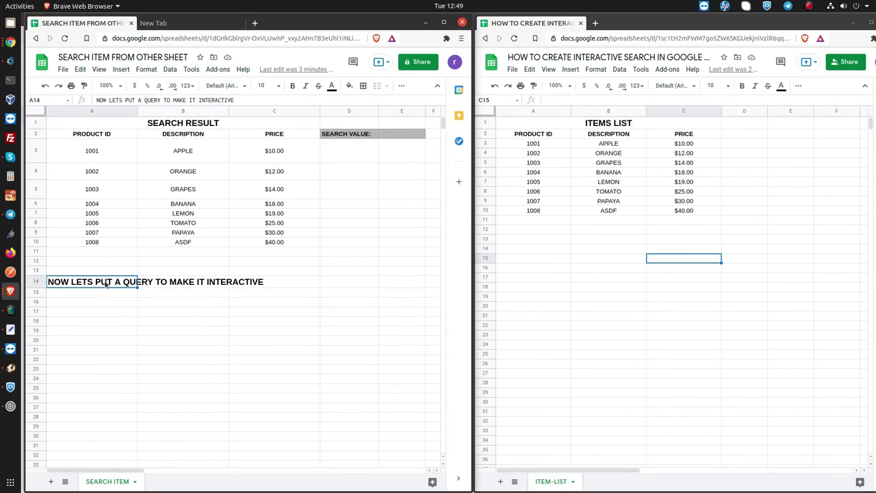
double_click(106, 286)
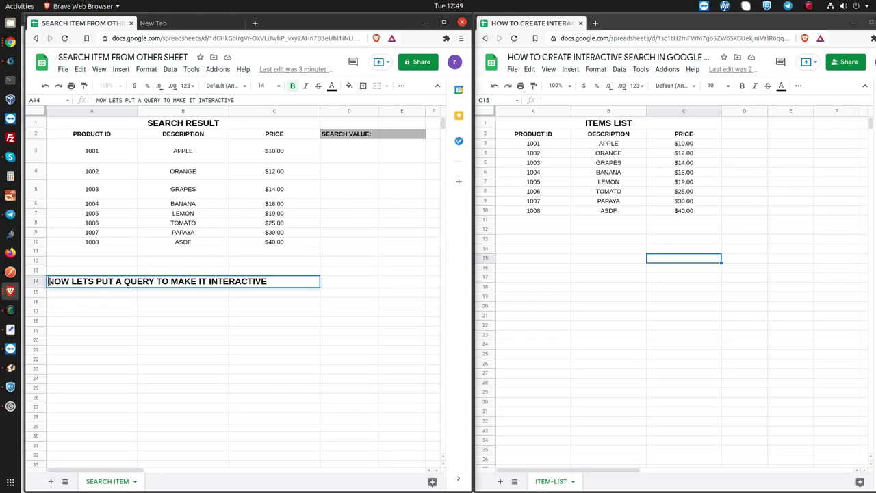
drag(48, 281, 312, 286)
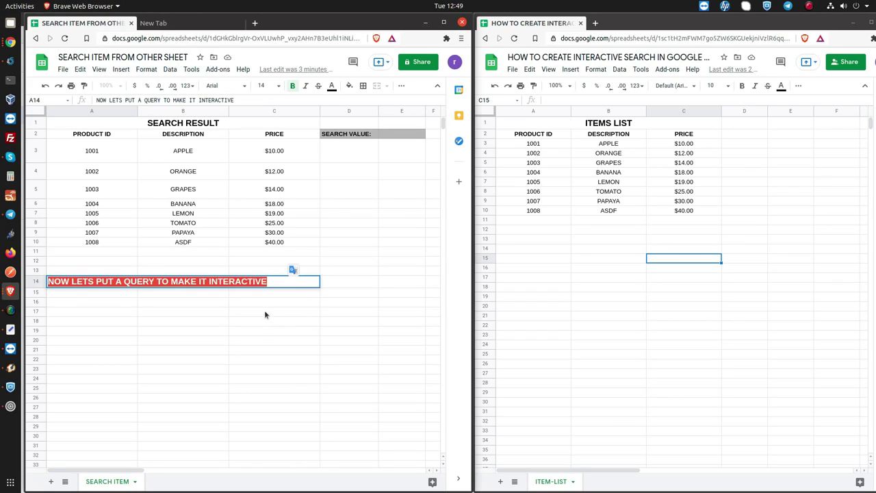
click(108, 323)
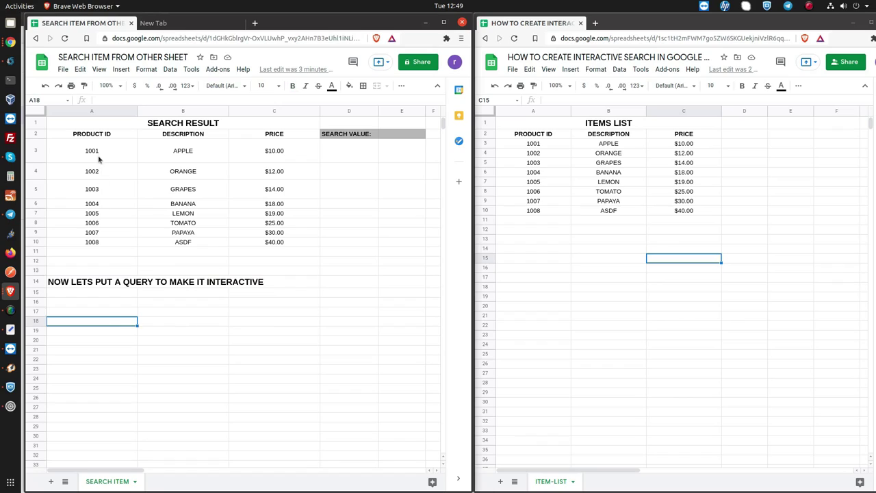
click(93, 136)
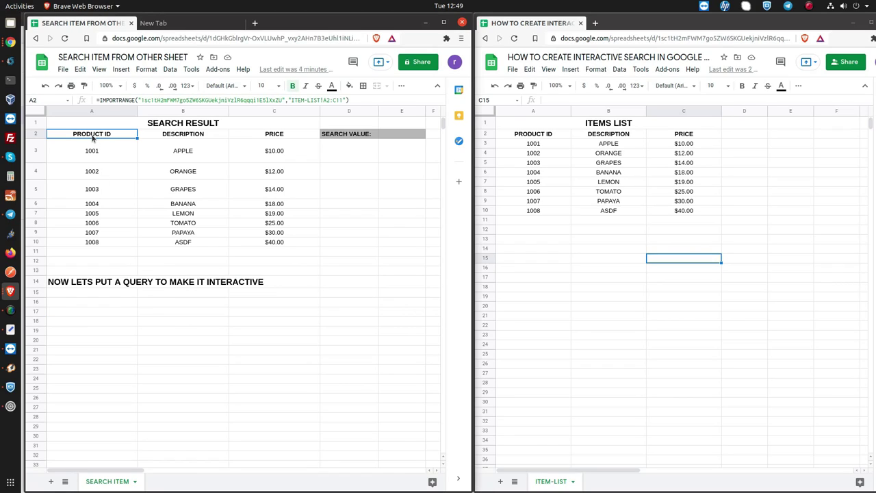
Step: Wrap A2's IMPORTRANGE in QUERY( and begin the query text "SELECT * WHERE Col1"
click(100, 100)
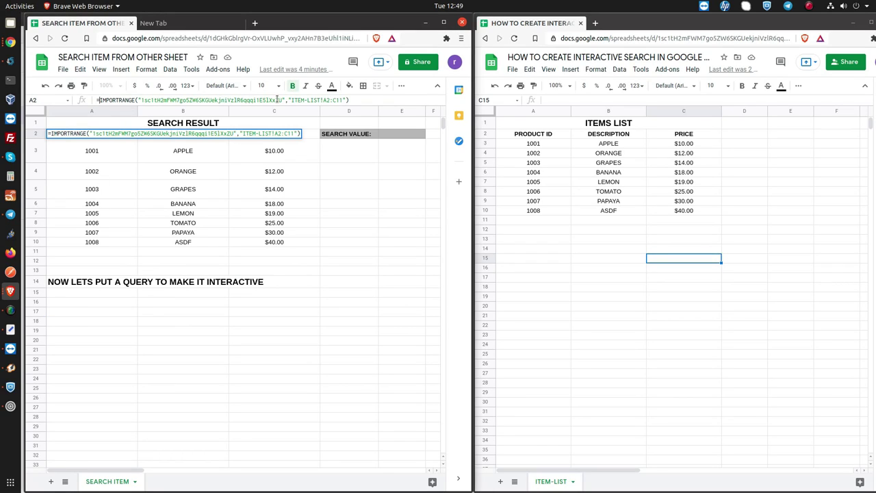
text(QUE)
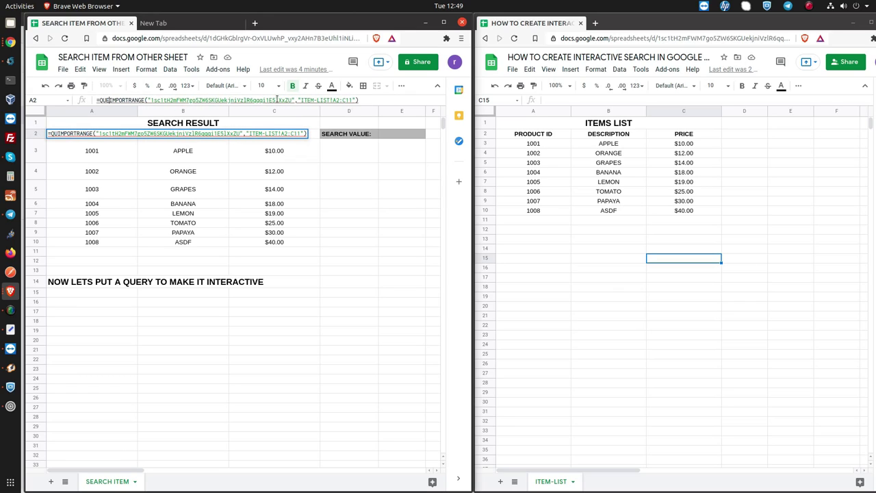
text(RY()
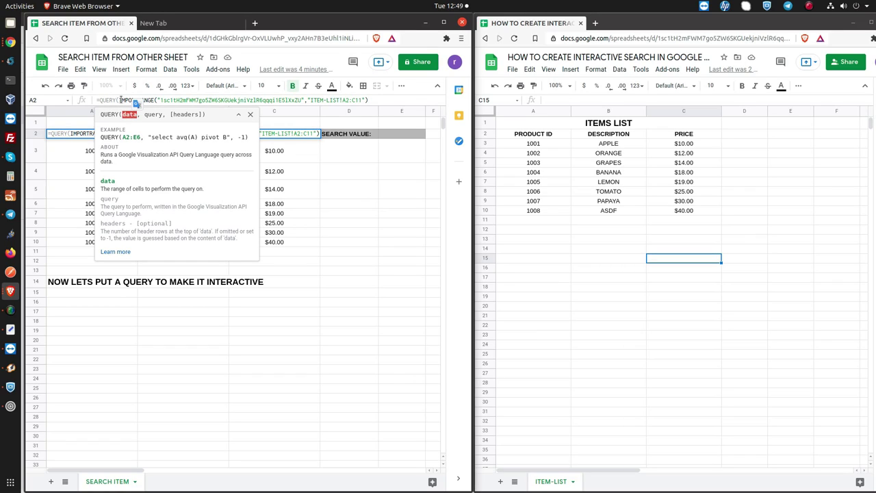
drag(121, 100, 367, 100)
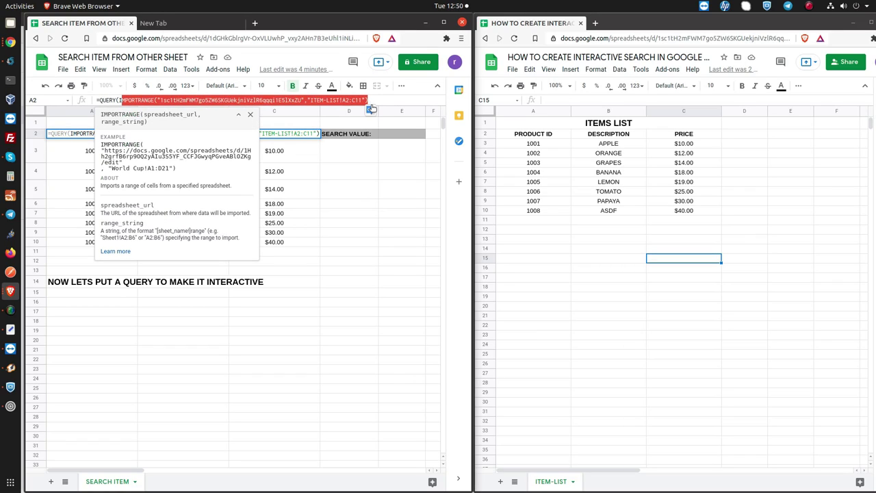
click(377, 100)
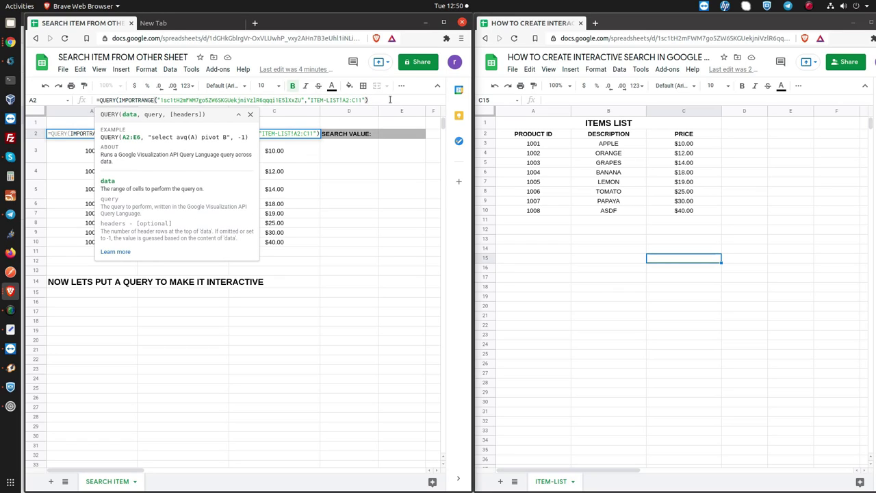
text(,)
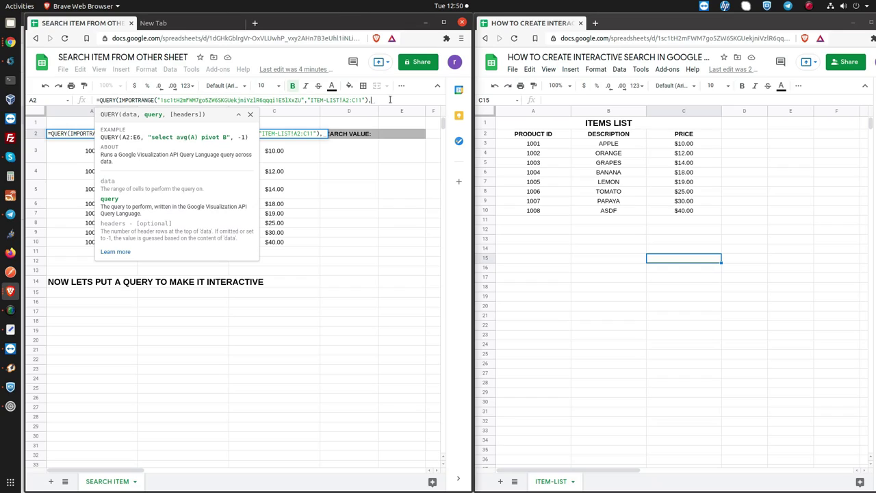
text("")
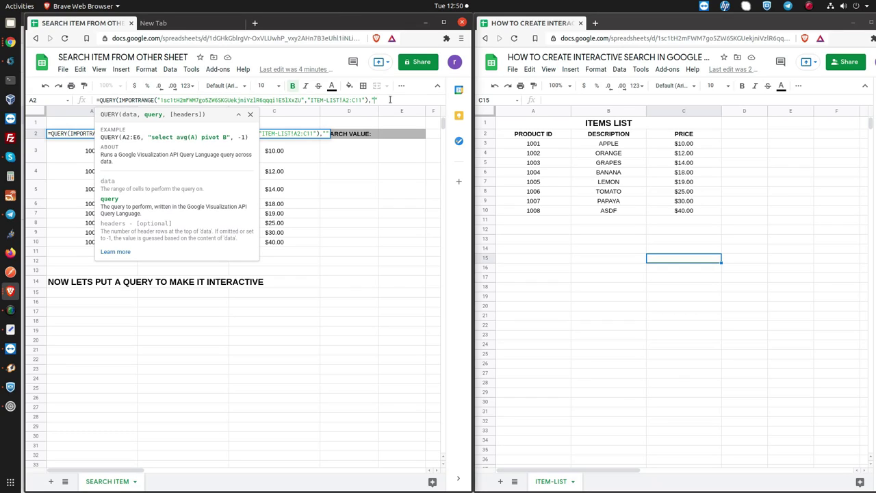
text(SE)
text(LECT)
text( *)
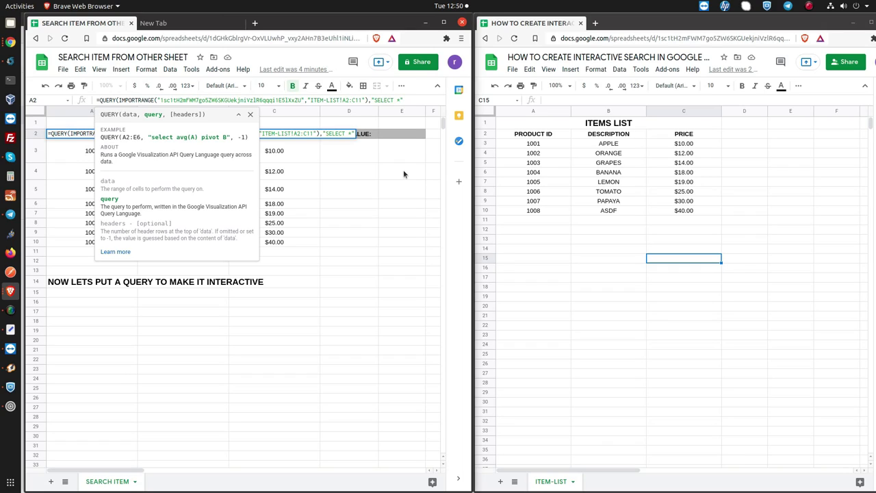
text( WHERE )
text(C)
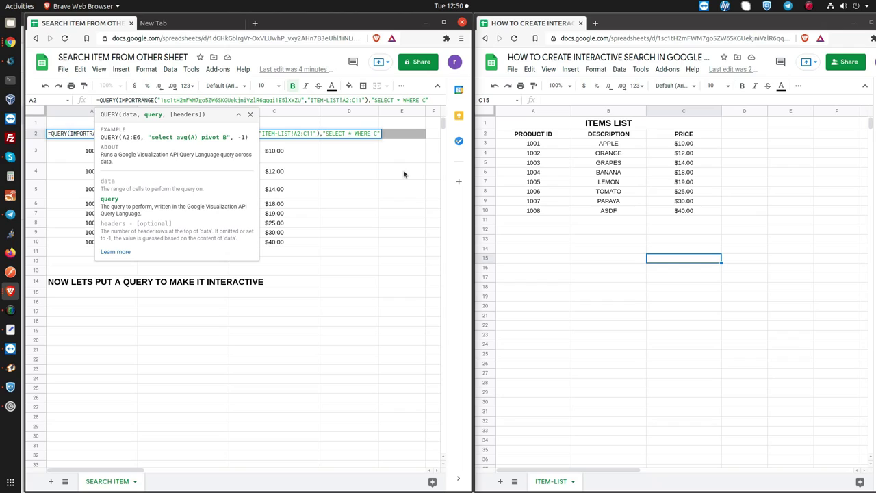
text(ol1)
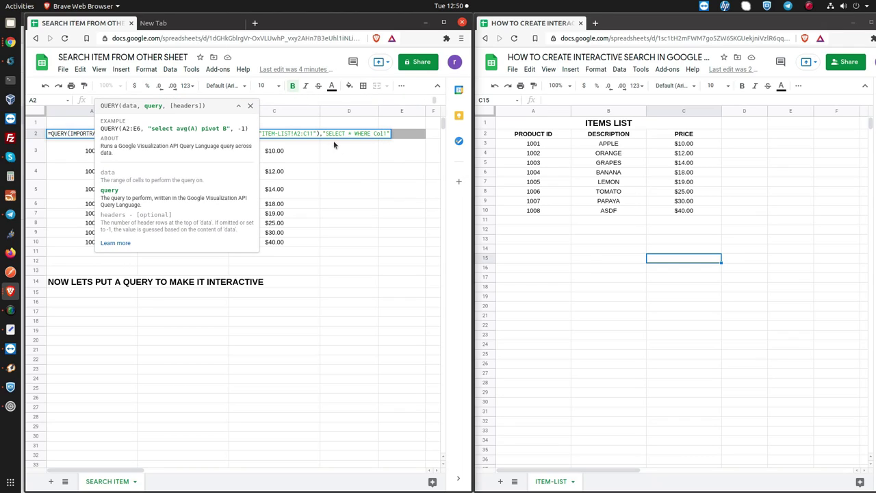
click(250, 108)
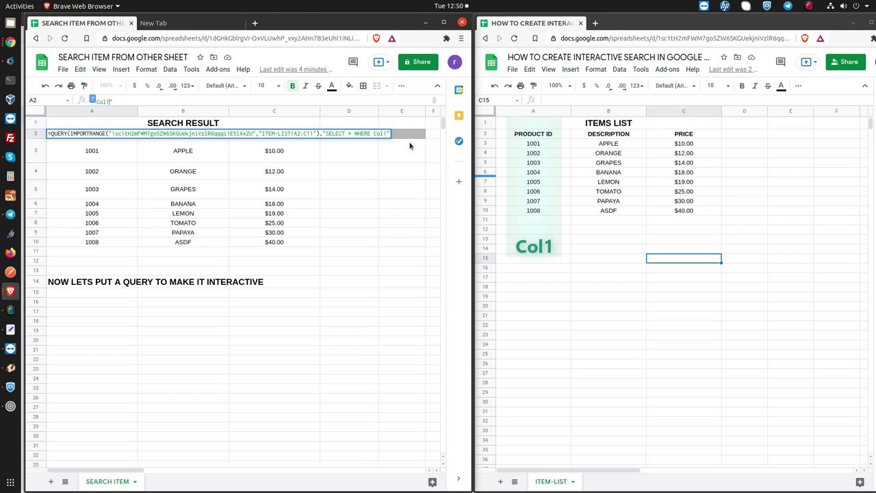
Step: Complete the A2 QUERY with Col1 CONTAINS the F2 search value, close it and commit
click(390, 133)
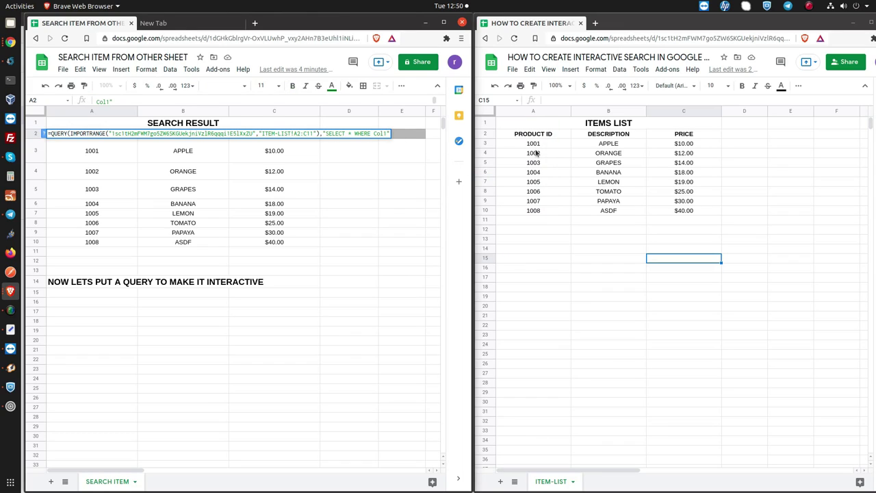
text(CON)
text(TAINS)
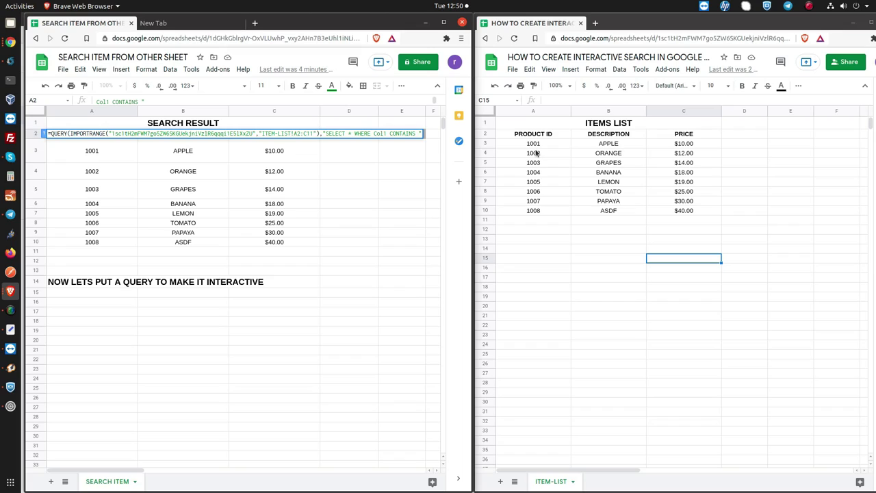
text( ')
text(')
text(")
key(BackSpace)
text(&)
text(F2&)
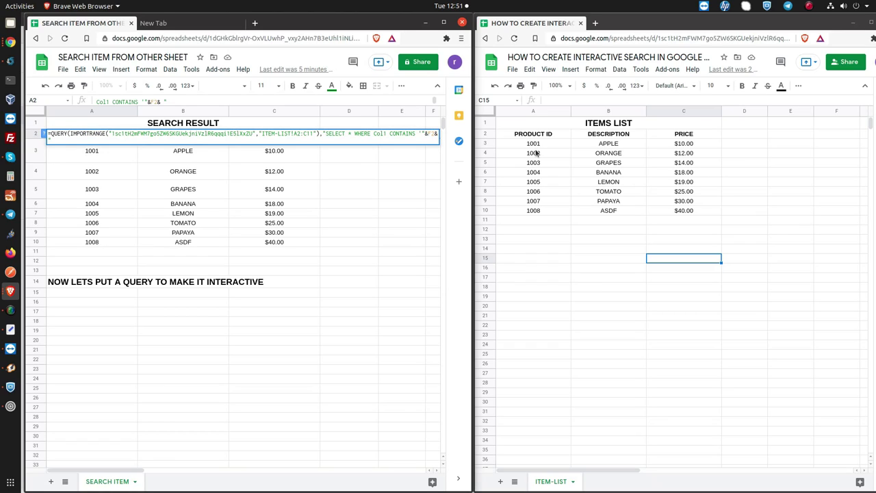
text("' )
text(")
mouse_move(467, 156)
mouse_down()
mouse_move(728, 156)
mouse_move(465, 163)
mouse_move(483, 161)
mouse_up()
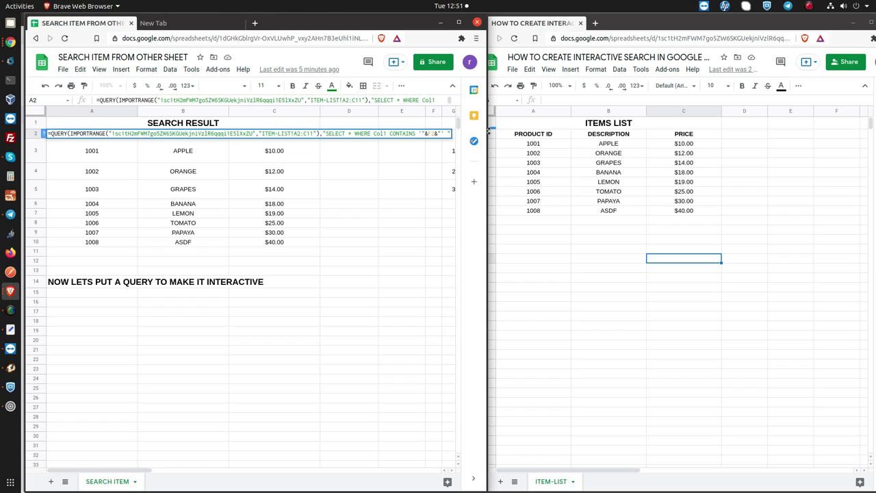
text())
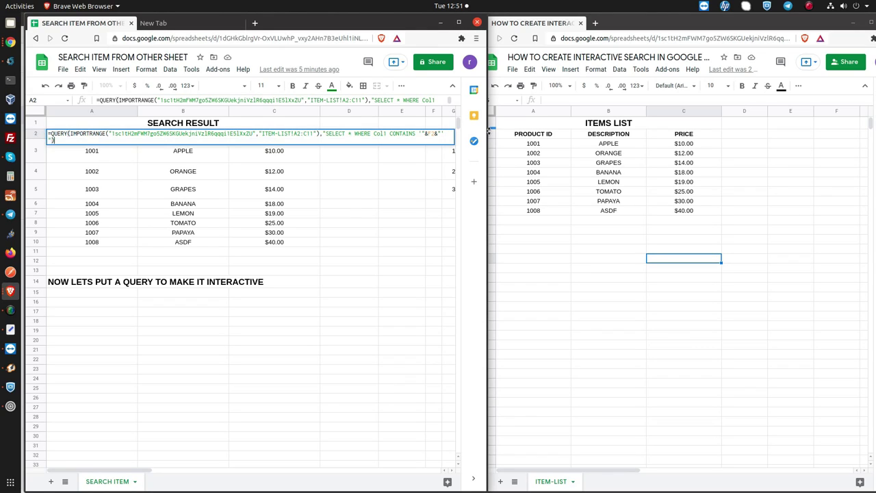
key(Return)
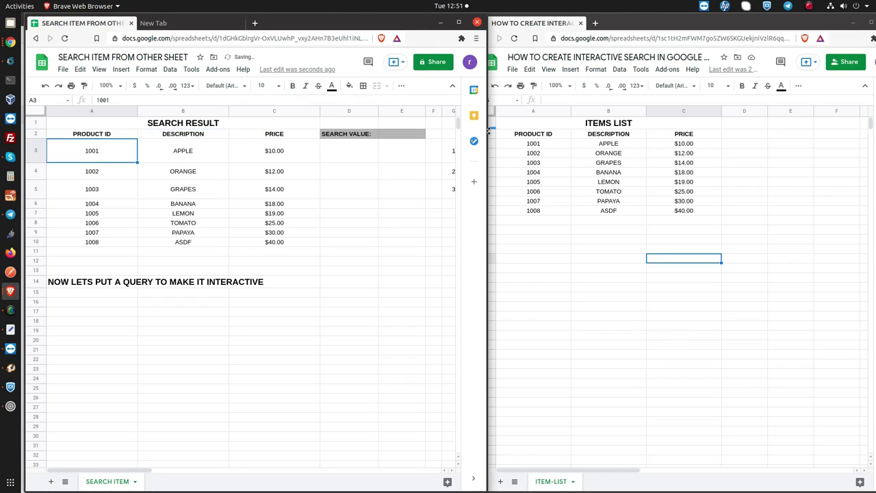
Step: Maximize the search sheet and review A2's QUERY formula without changing it
click(117, 134)
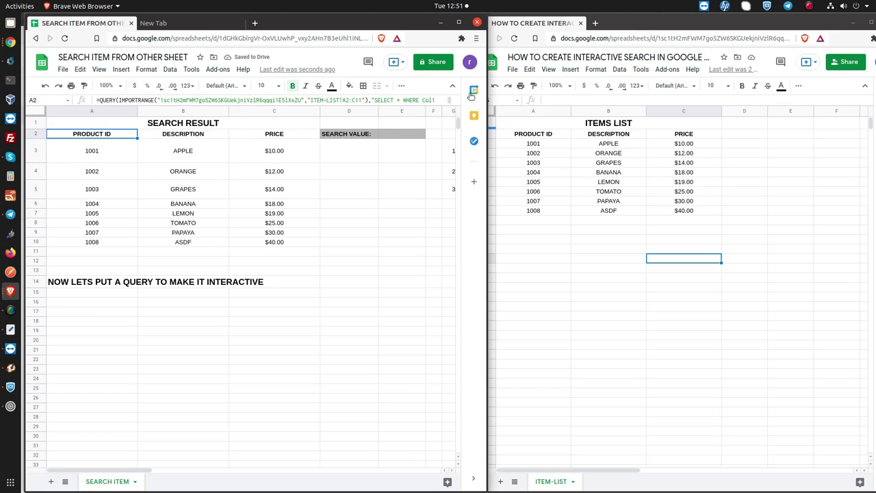
click(459, 22)
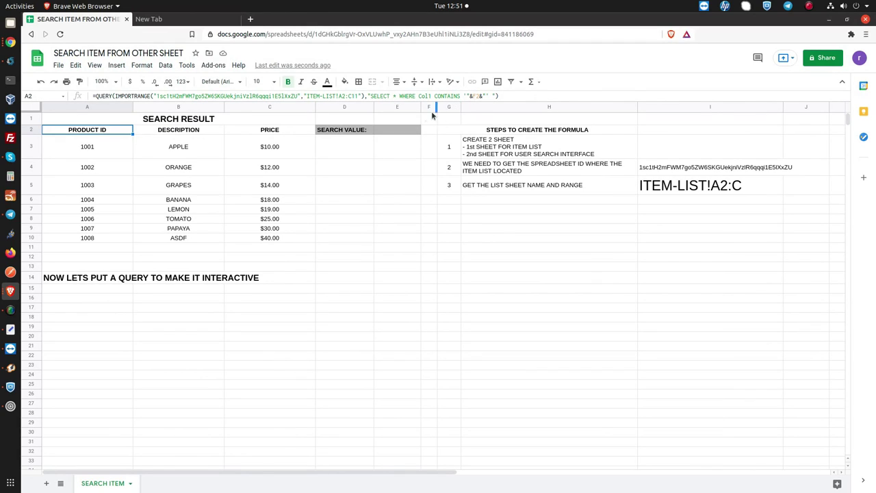
click(476, 96)
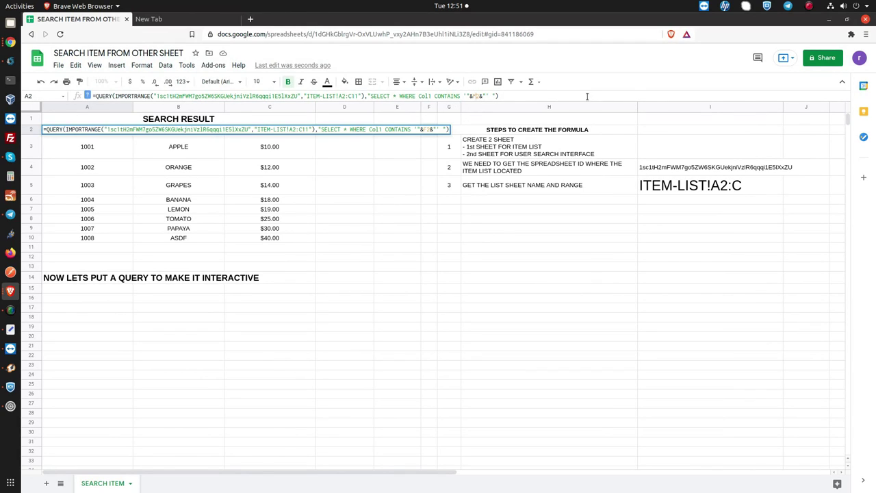
key(Return)
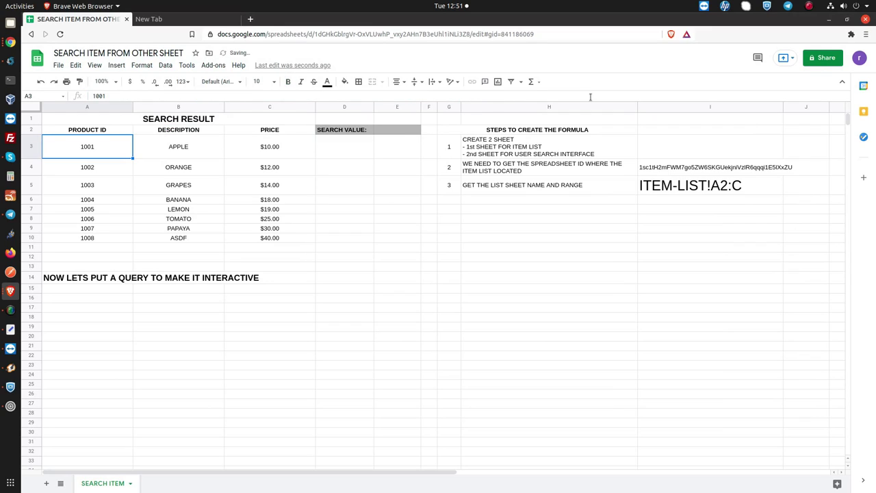
click(404, 133)
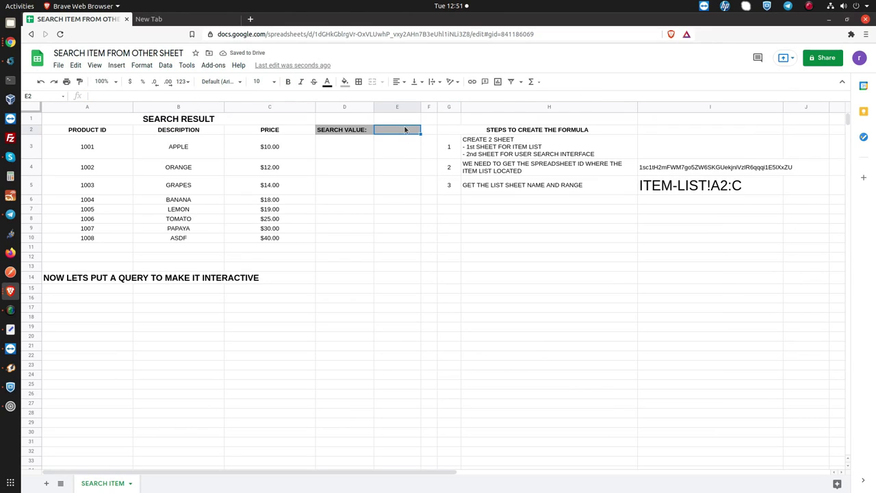
click(131, 130)
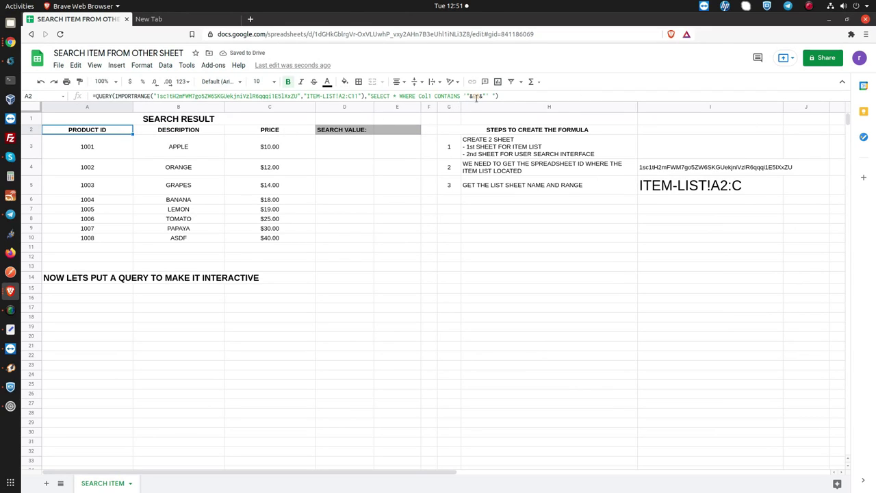
Step: Search for 1001 and then 1002 in E2, each returning one item
click(401, 139)
click(399, 131)
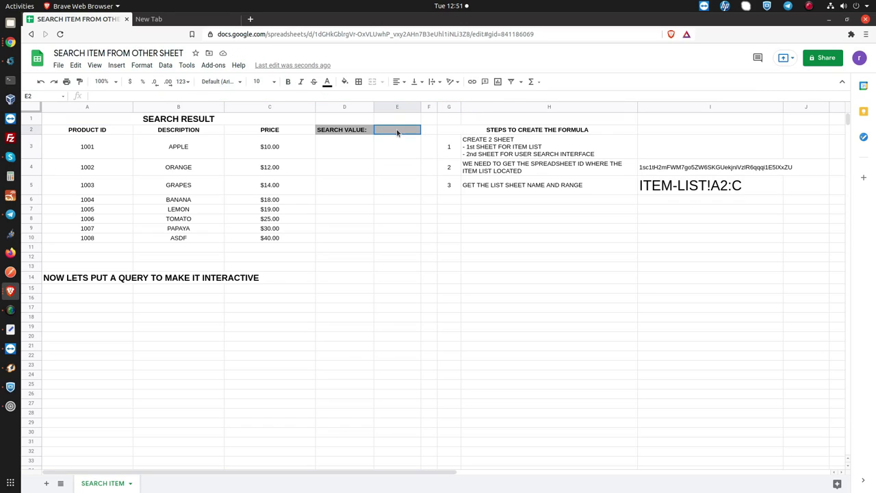
text(1001)
key(Return)
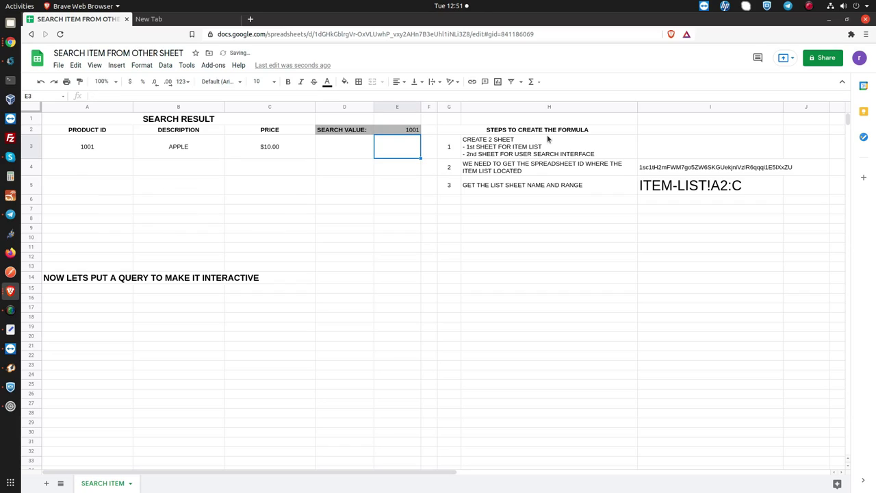
key(Up)
text(1002)
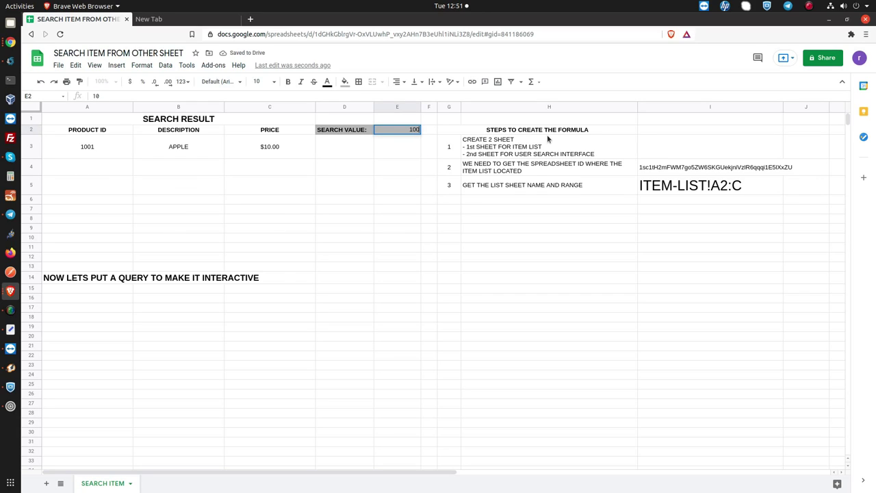
key(Return)
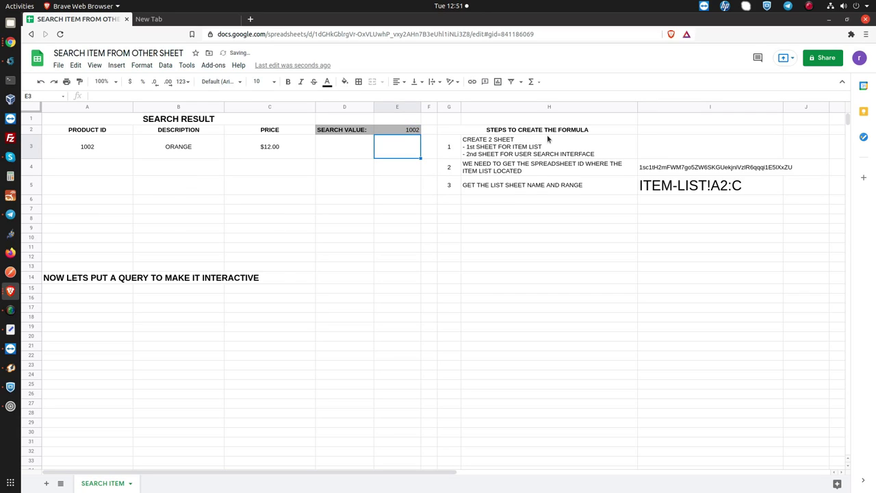
Step: Clear E2's search value so items 1001–1008 all show again
key(Up)
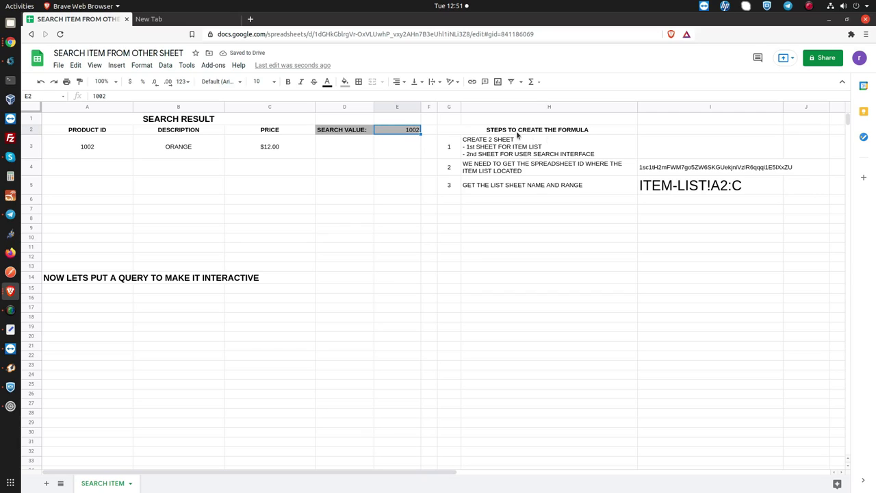
key(Return)
key(BackSpace)
key(BackSpace)
key(Return)
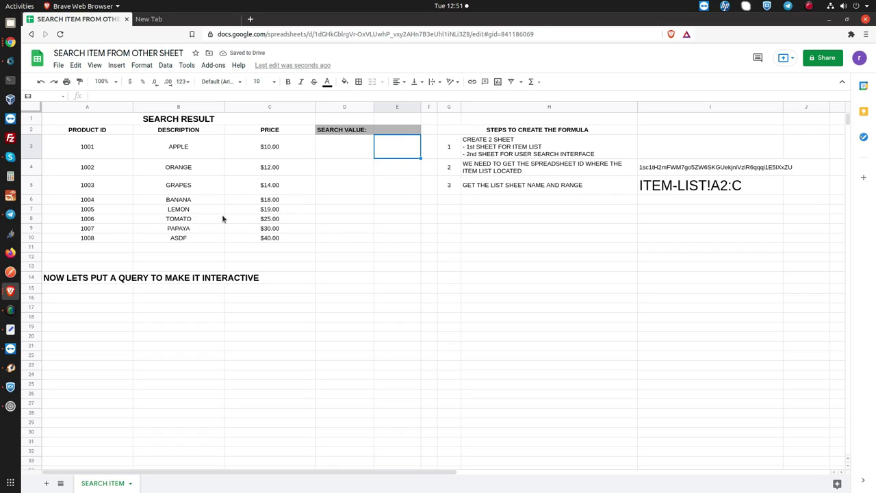
Step: Enter 'TO ADD DESCRIPTION AS SEARCH VALUE JUST COPY PASTE THE QUERY' in A15
click(88, 288)
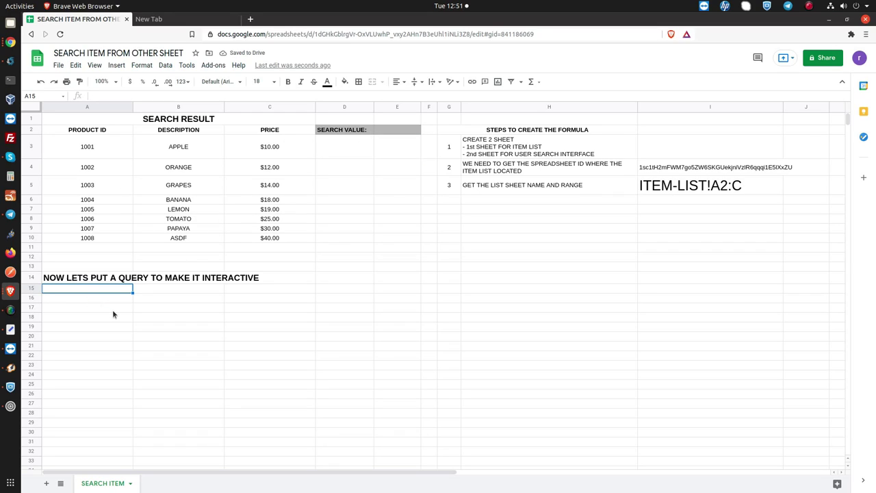
text(TO ADD)
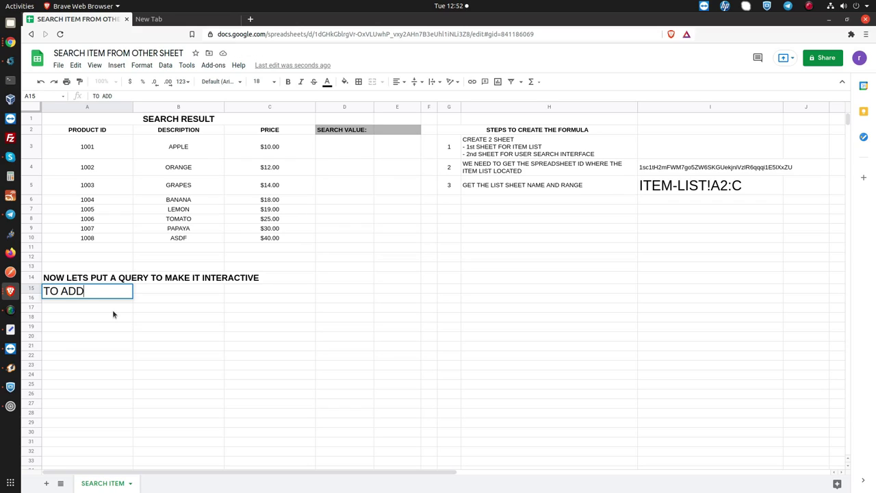
text( DESCRIPTIO)
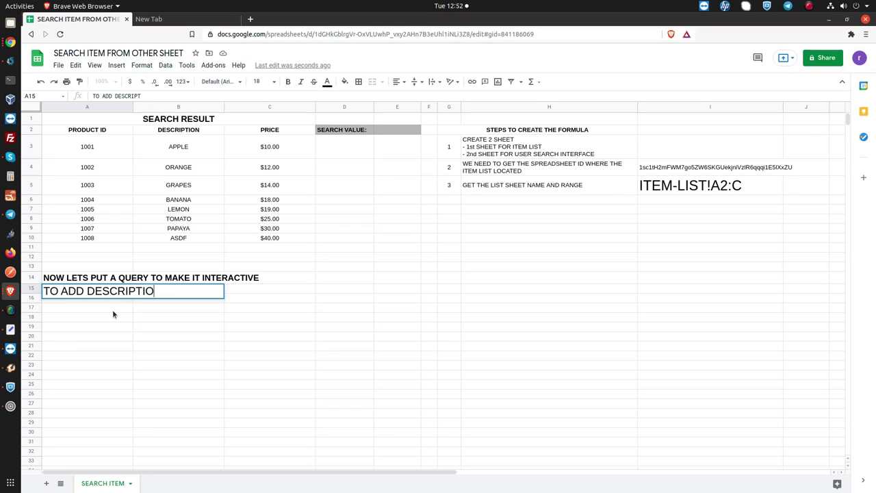
text(N AS SEAR)
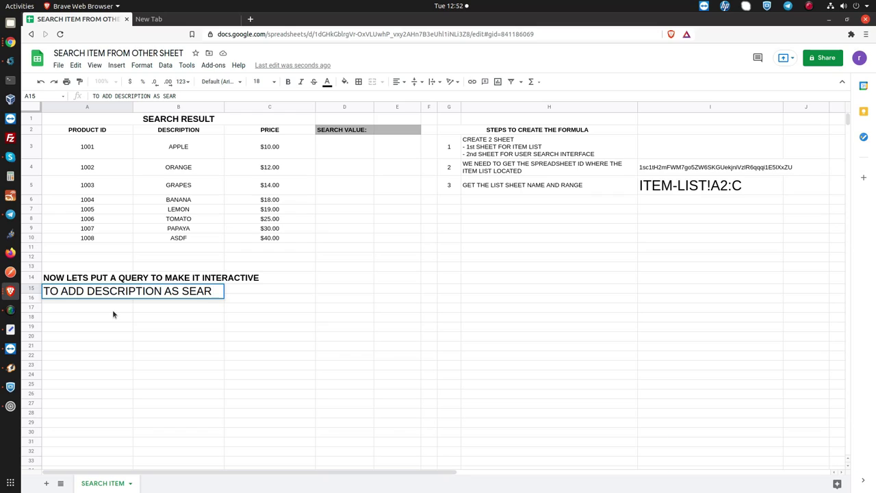
text(CH VALUE)
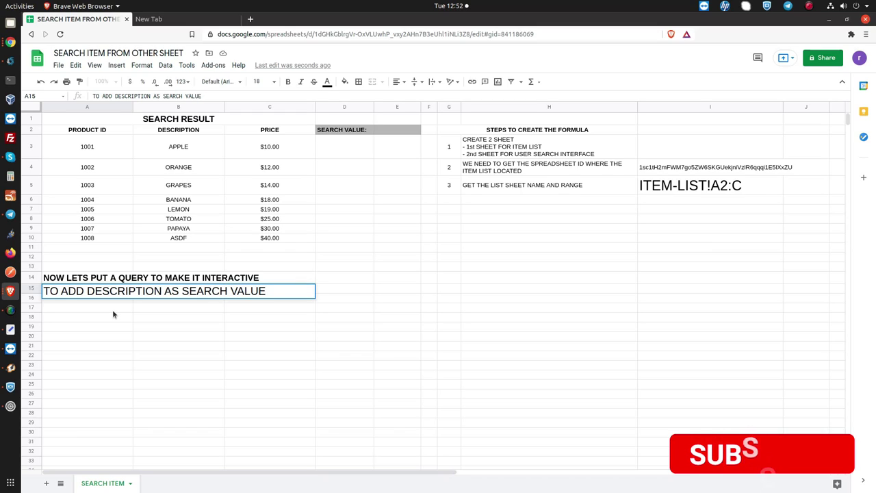
text( JUST COP)
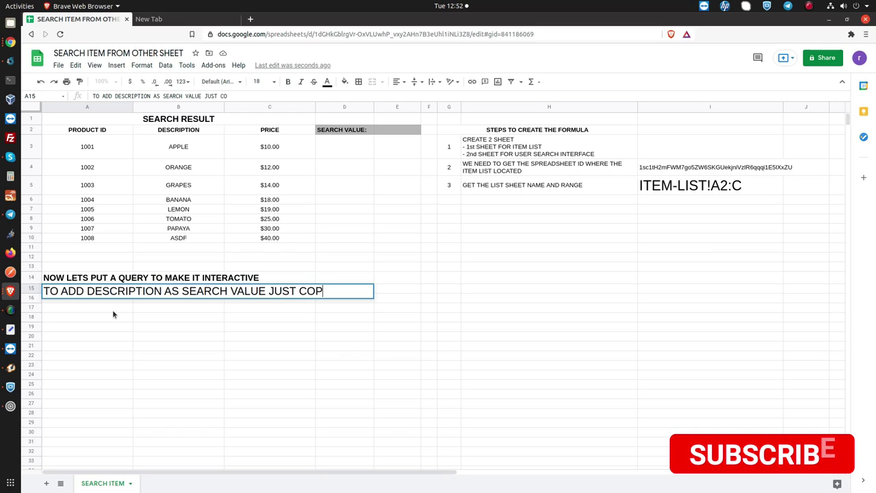
text(Y PASTE )
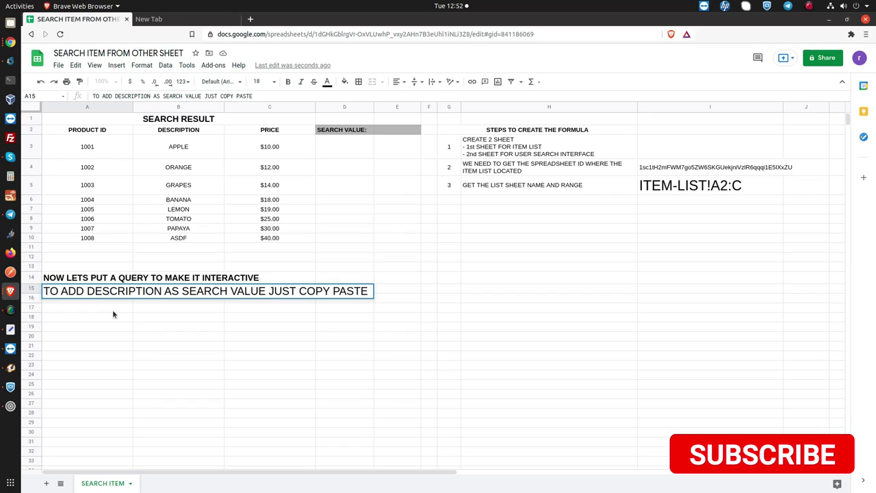
text(THE QUERY)
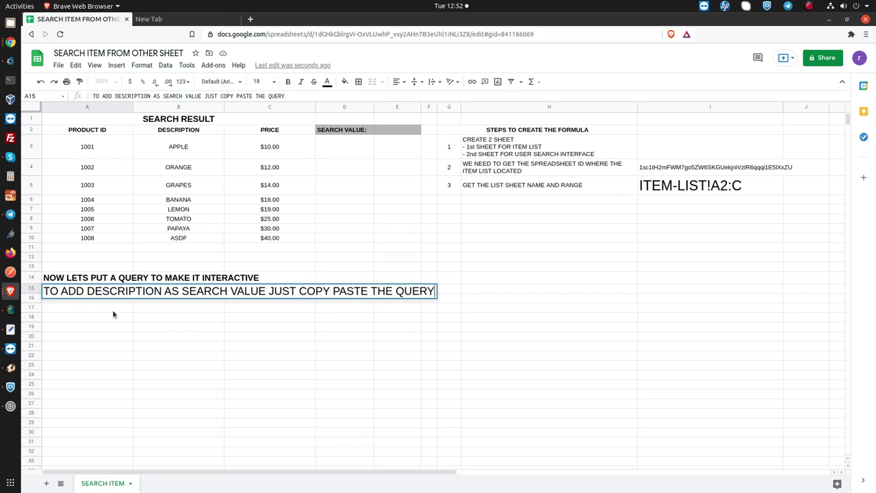
key(Return)
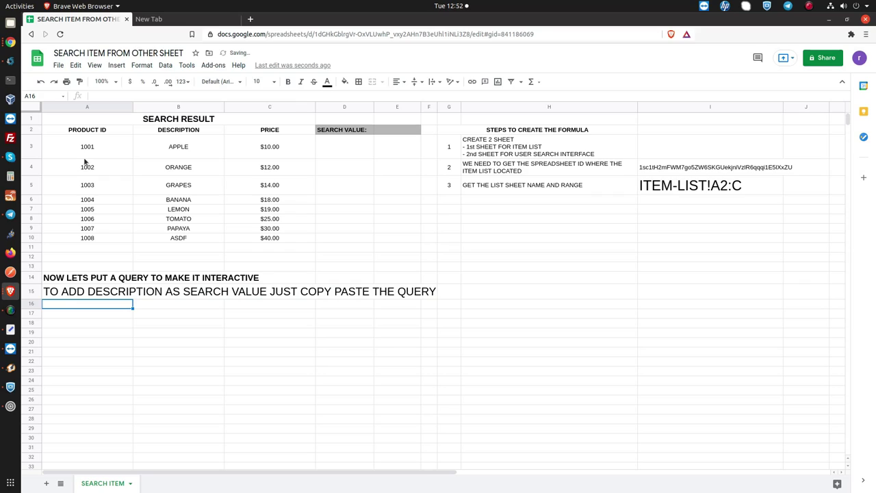
click(87, 148)
Step: In A2's formula, append 'or' followed by a copy of the Col1 CONTAINS condition
click(93, 132)
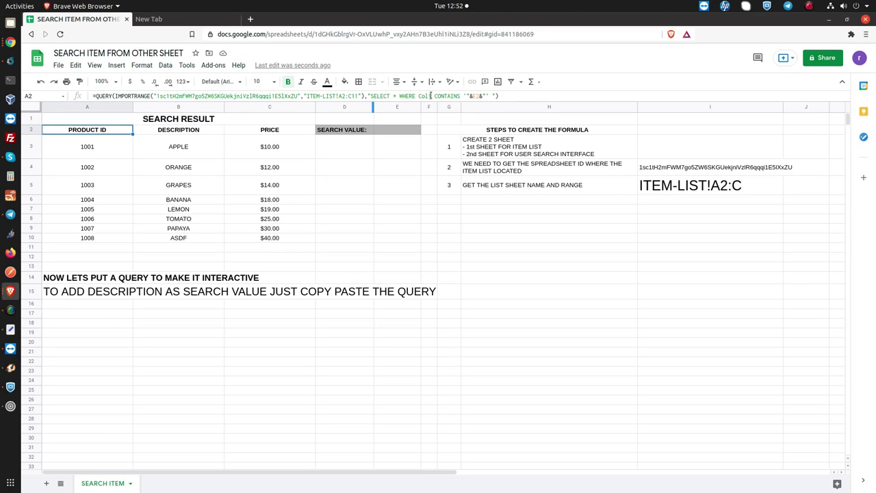
drag(419, 96, 489, 96)
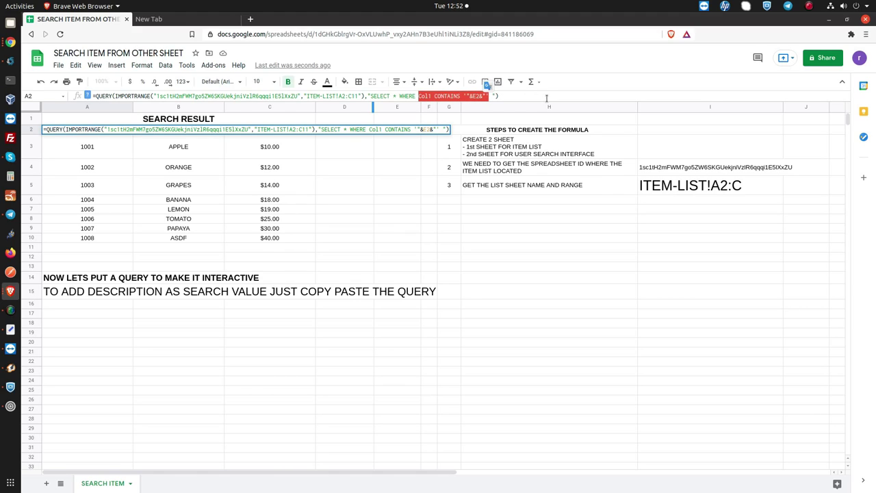
right_click(482, 97)
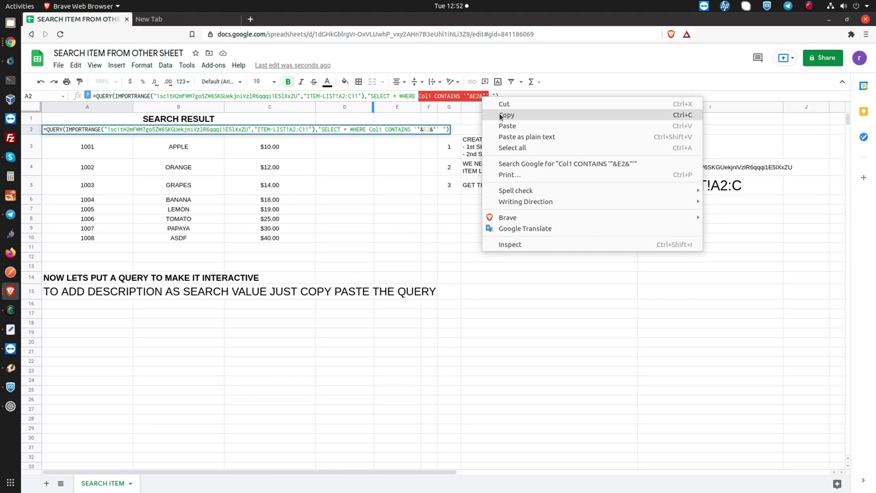
click(500, 115)
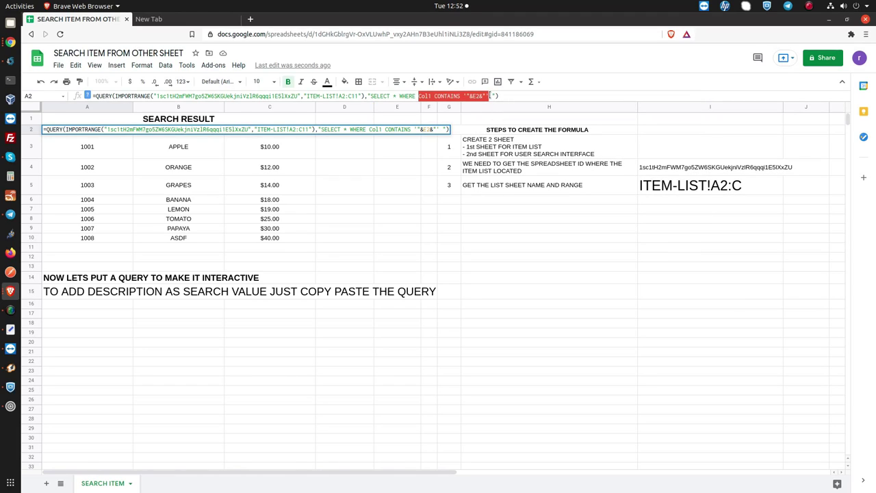
click(490, 96)
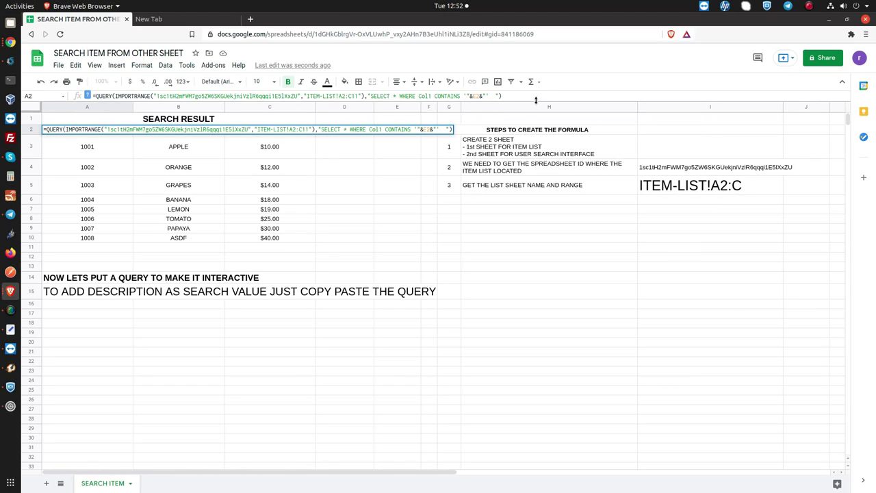
text(or)
key(ctrl+v)
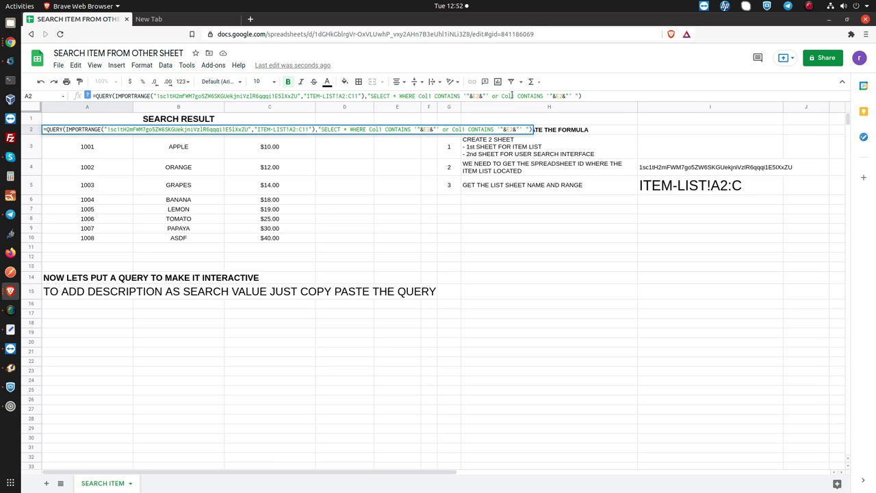
Step: Change the second condition to Col2 CONTAINS and confirm the formula
double_click(540, 23)
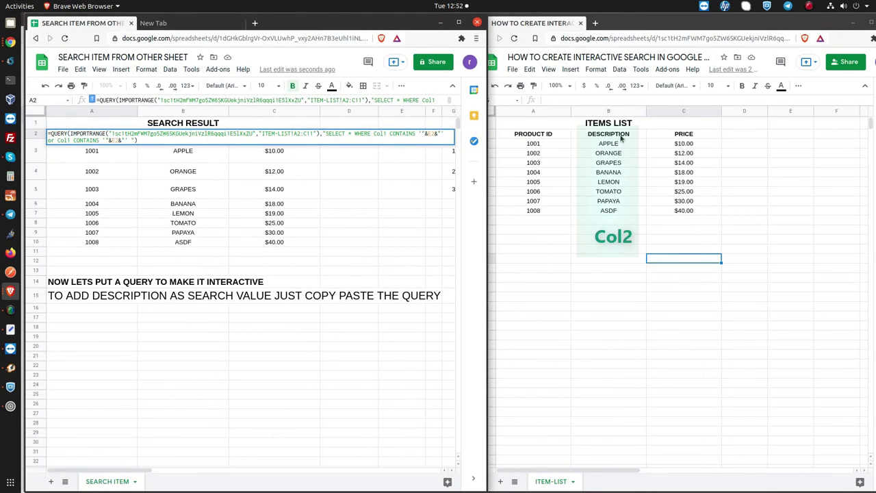
double_click(416, 24)
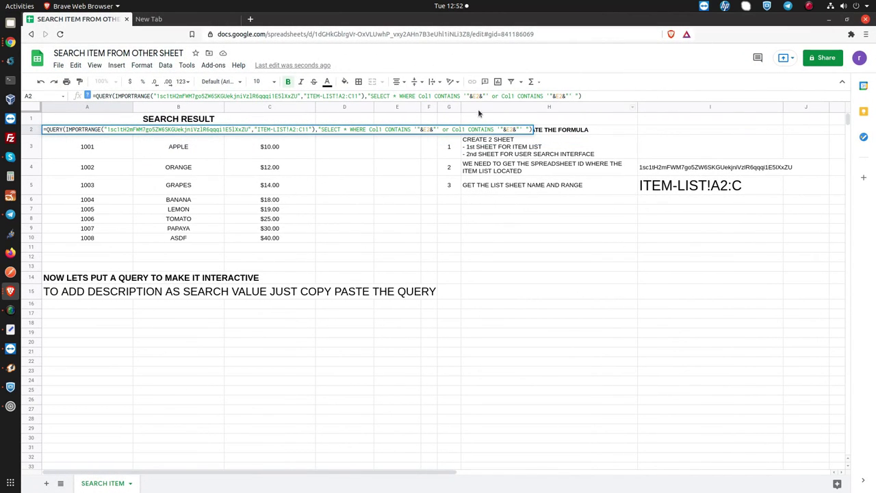
click(465, 129)
key(BackSpace)
text(2)
key(Return)
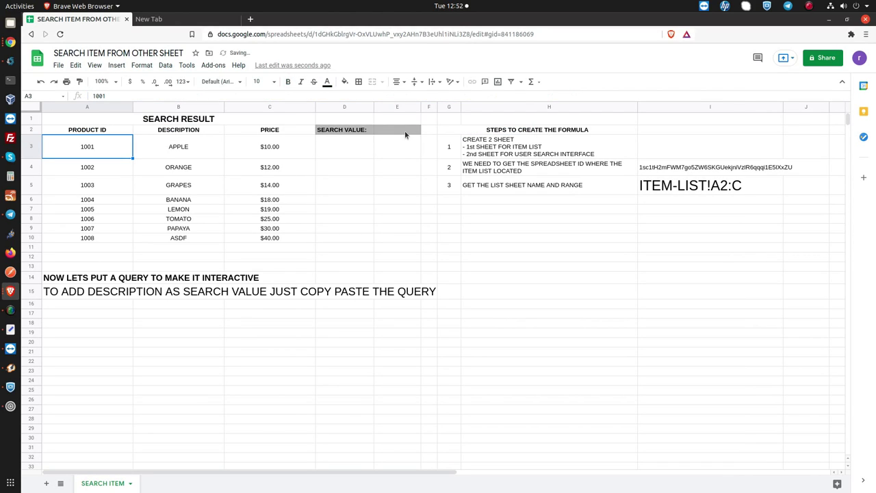
click(405, 135)
text(appl)
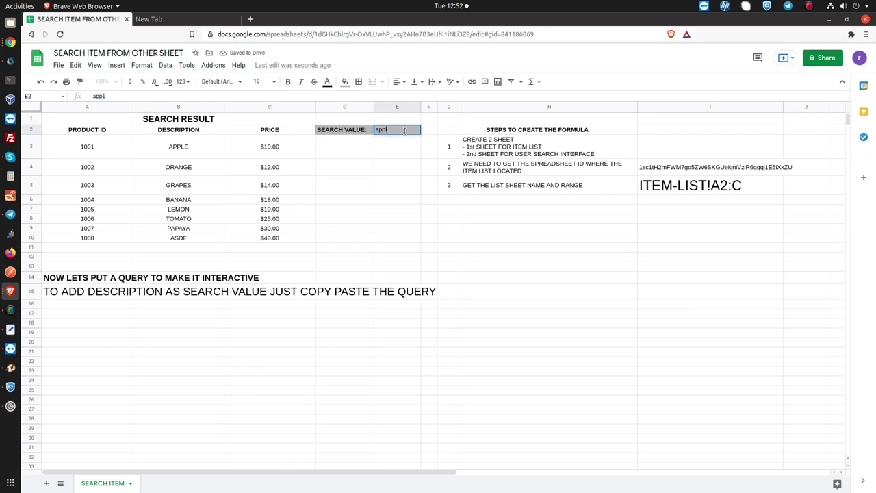
key(BackSpace)
key(BackSpace)
key(BackSpace)
text(APPL)
text(E)
key(Return)
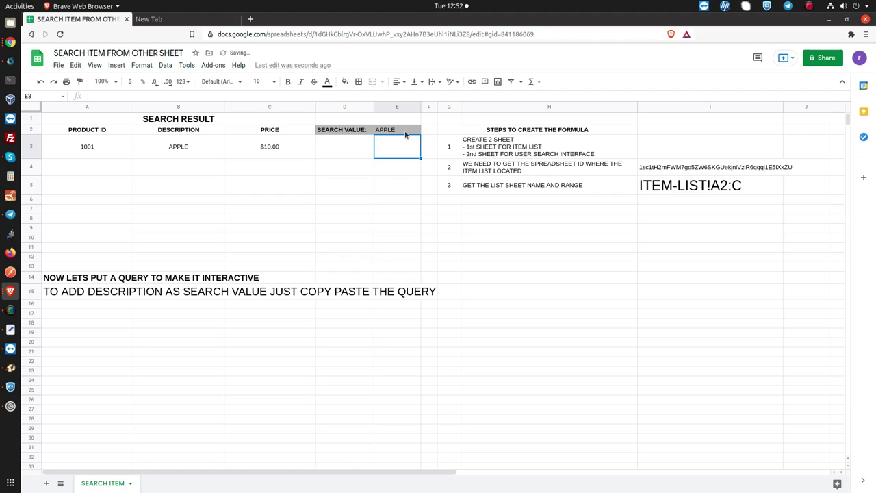
click(405, 133)
text(1003)
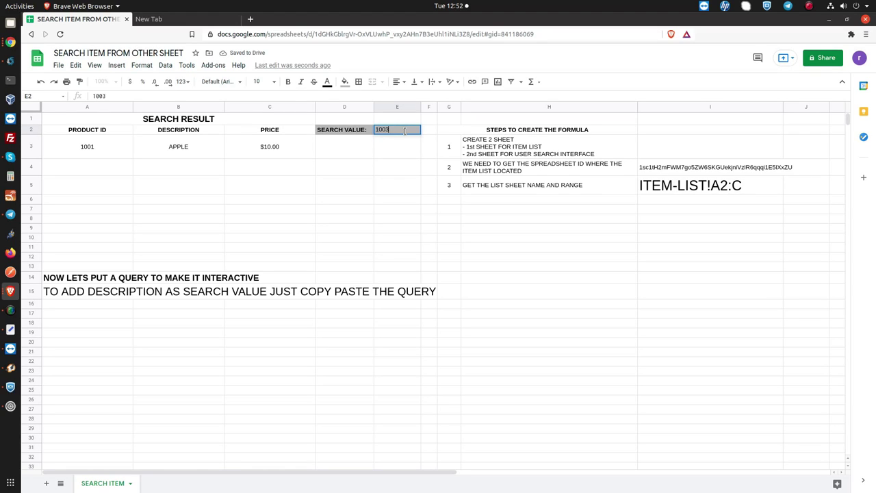
key(Return)
click(404, 131)
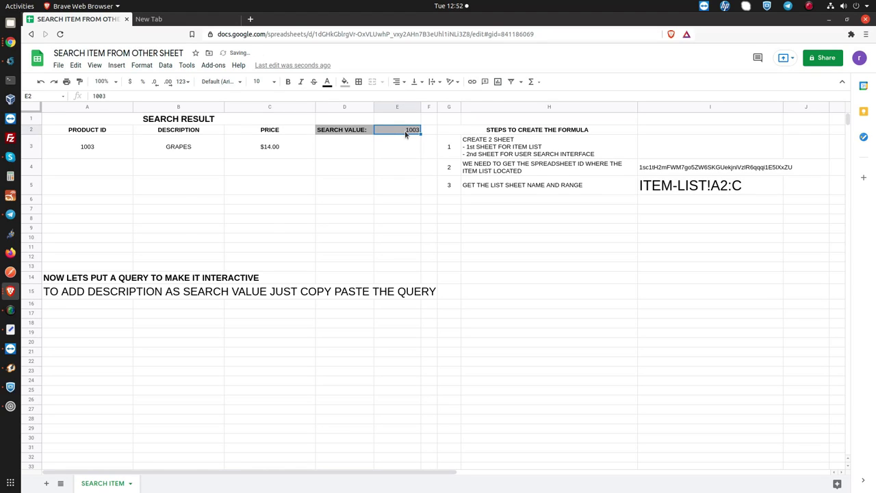
key(Delete)
key(Down)
click(404, 132)
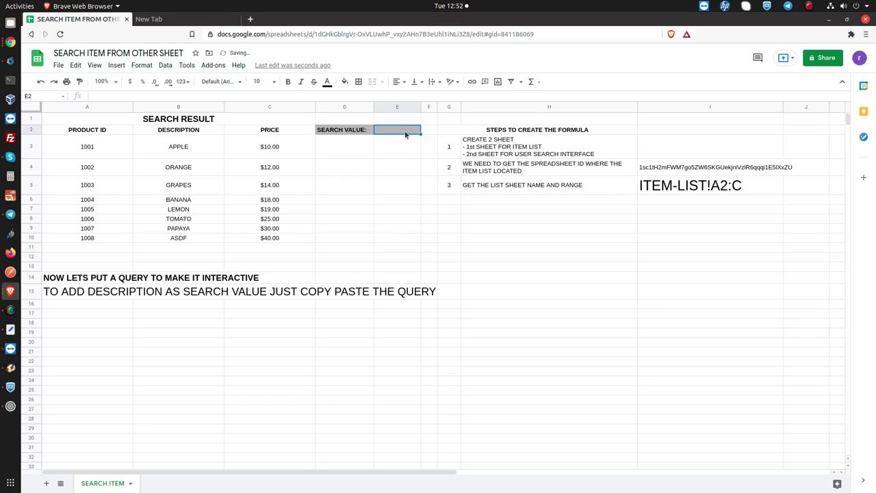
text(1008)
key(Return)
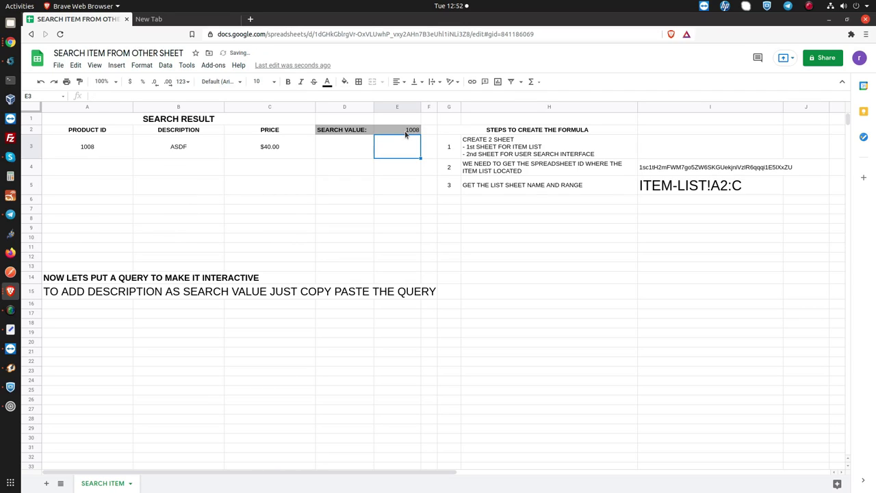
click(404, 131)
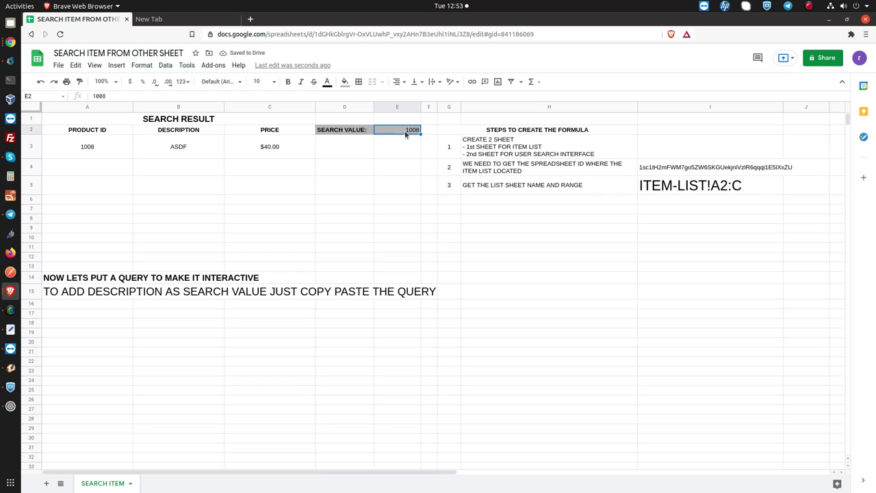
text(1)
key(Return)
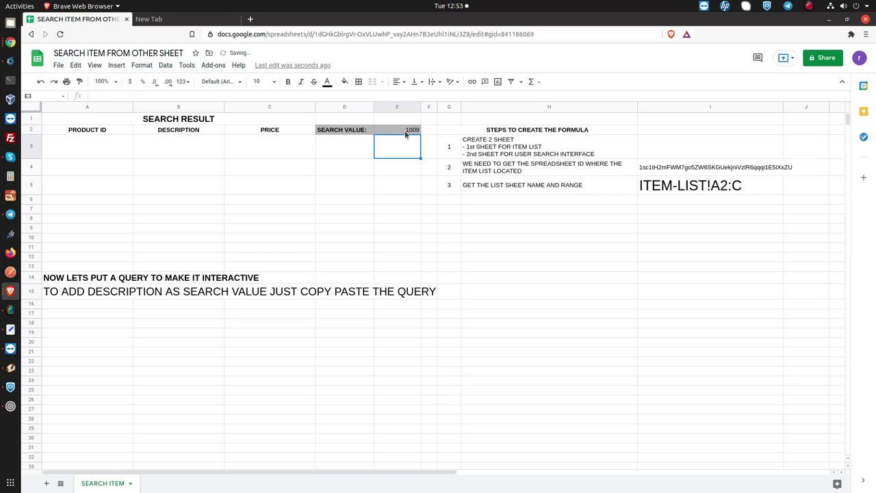
click(405, 133)
key(Delete)
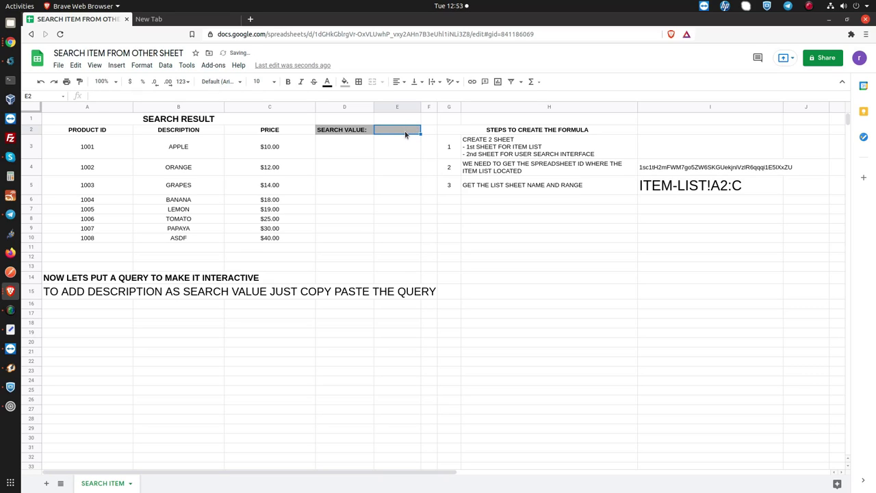
Step: Enter item 1009, LONGAN, price 50 in row 11 of the ITEMS LIST
double_click(467, 17)
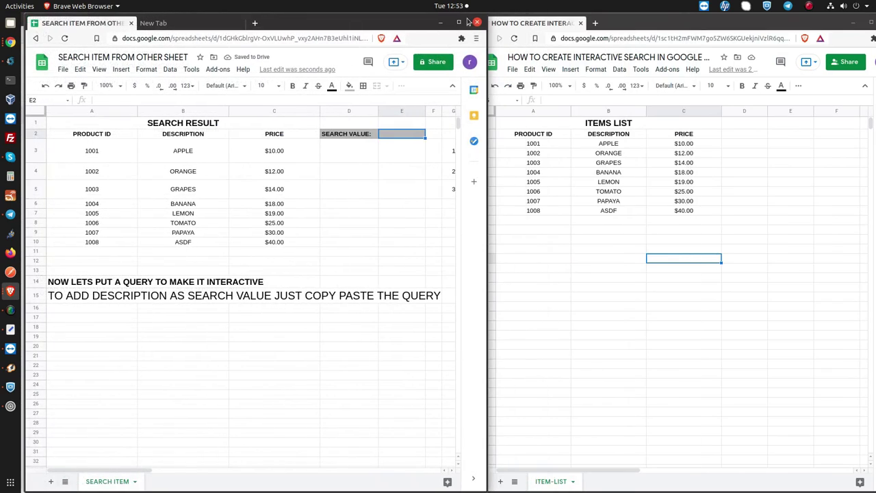
click(535, 222)
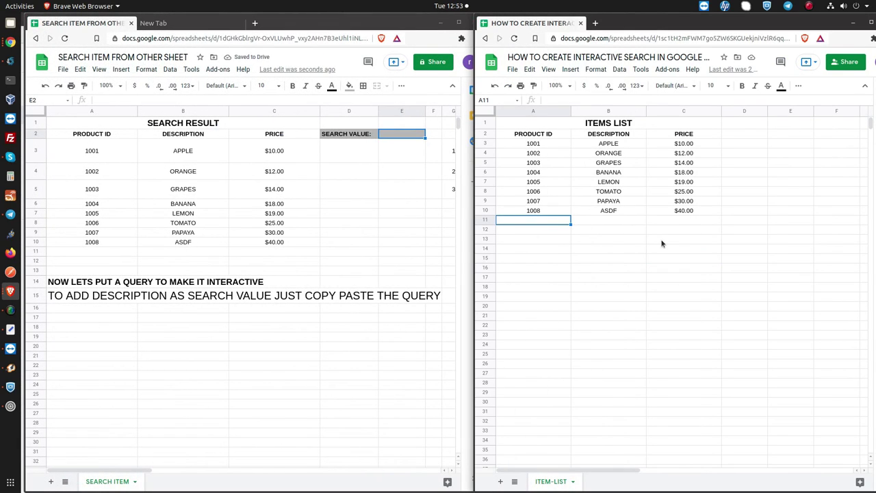
text(1009)
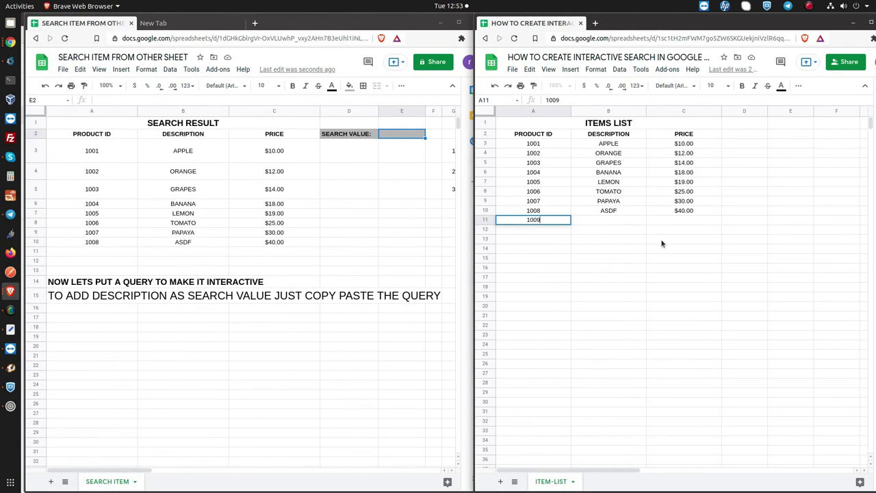
key(Tab)
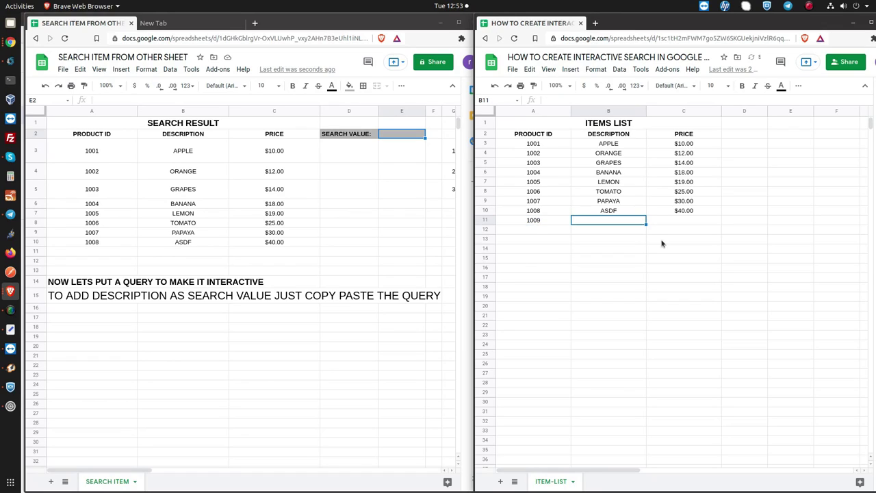
text(LONG)
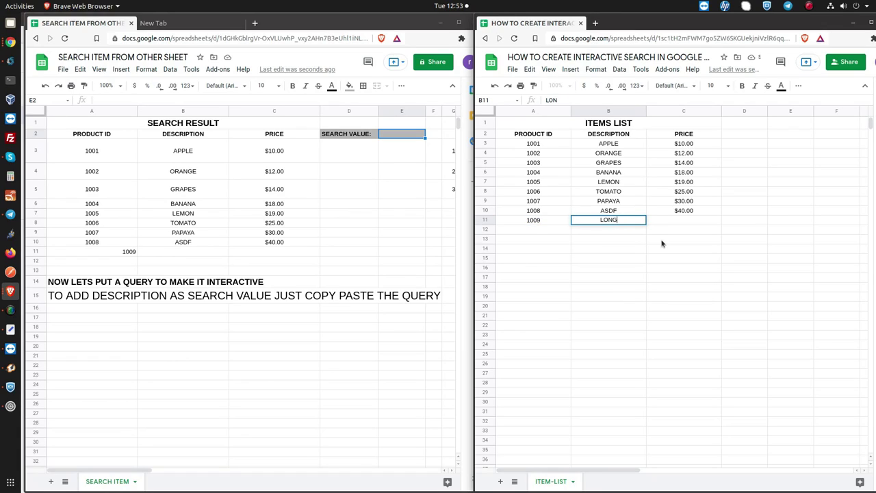
text(GA)
key(BackSpace)
key(BackSpace)
text(AN)
key(Tab)
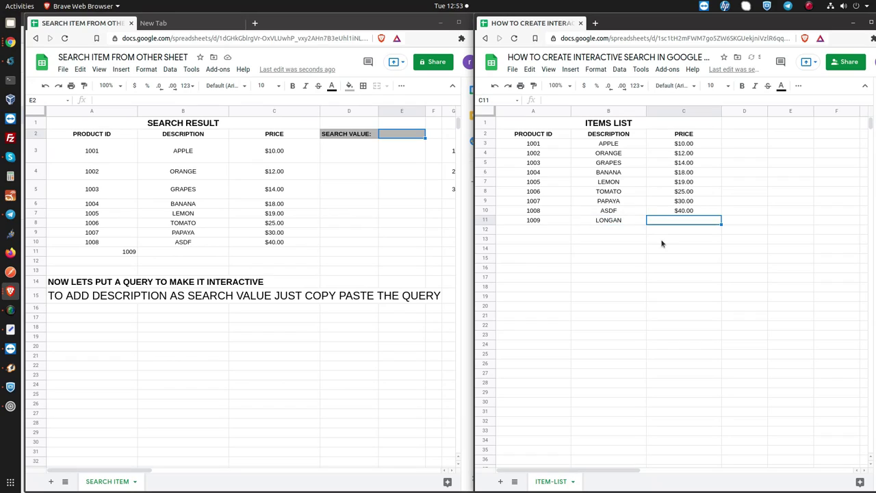
text(50)
key(Return)
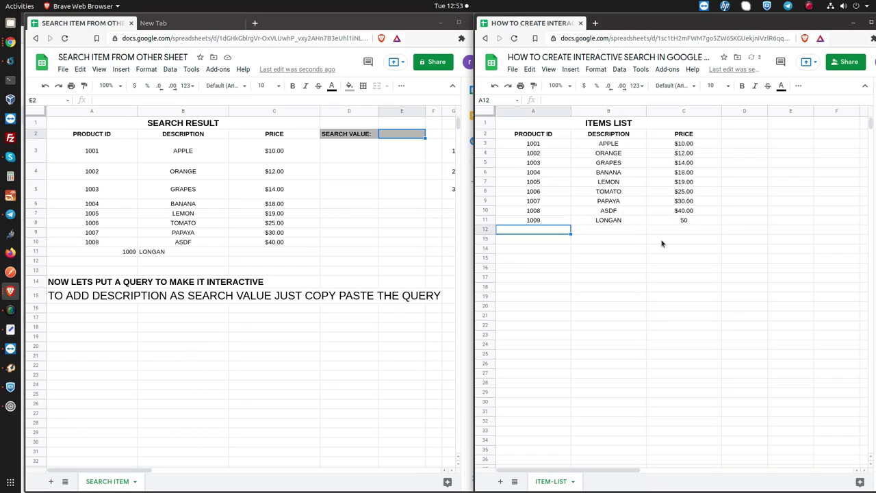
Step: Format C11's price as currency and maximize the search sheet
click(689, 220)
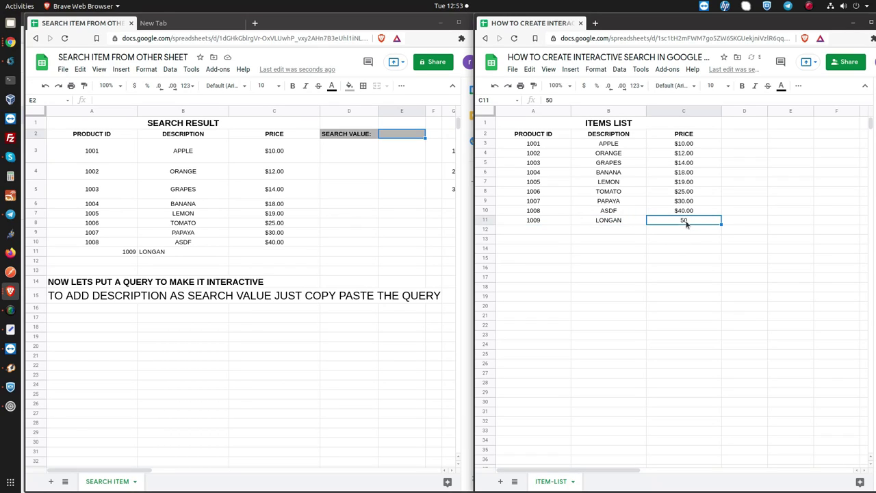
click(584, 86)
click(614, 290)
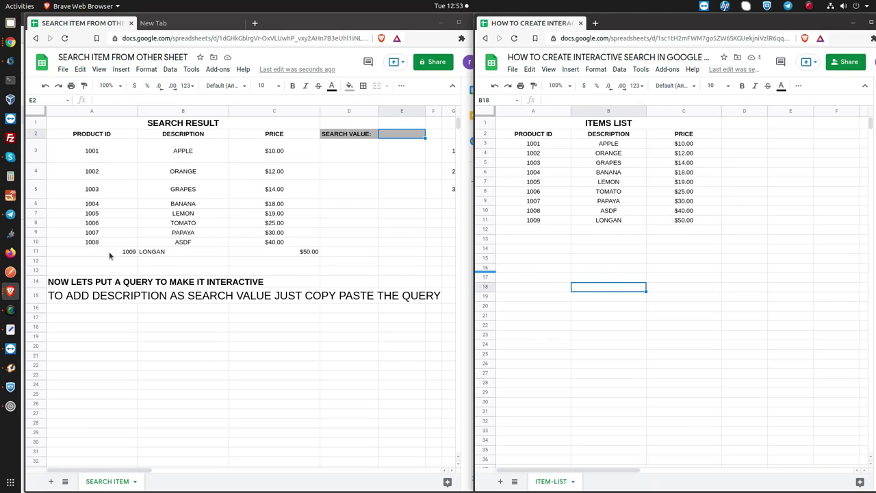
drag(112, 253, 281, 254)
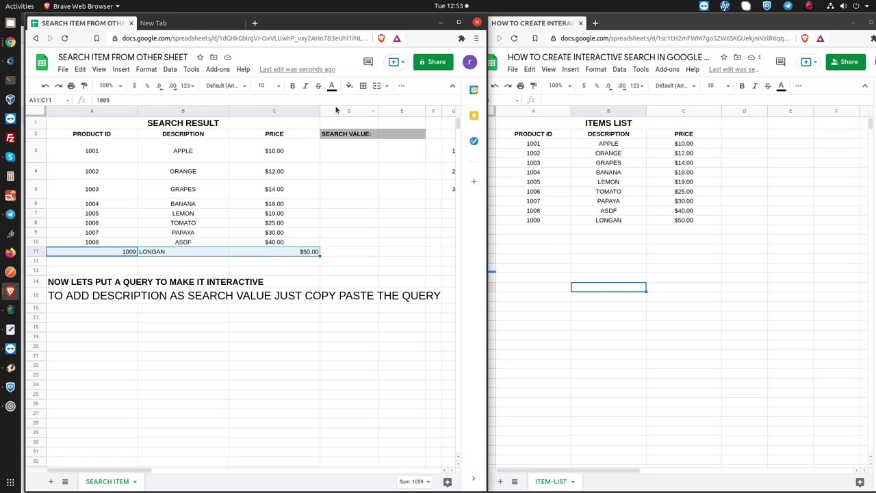
click(458, 23)
Step: Center-align the new LONGAN row A11:C11
click(397, 82)
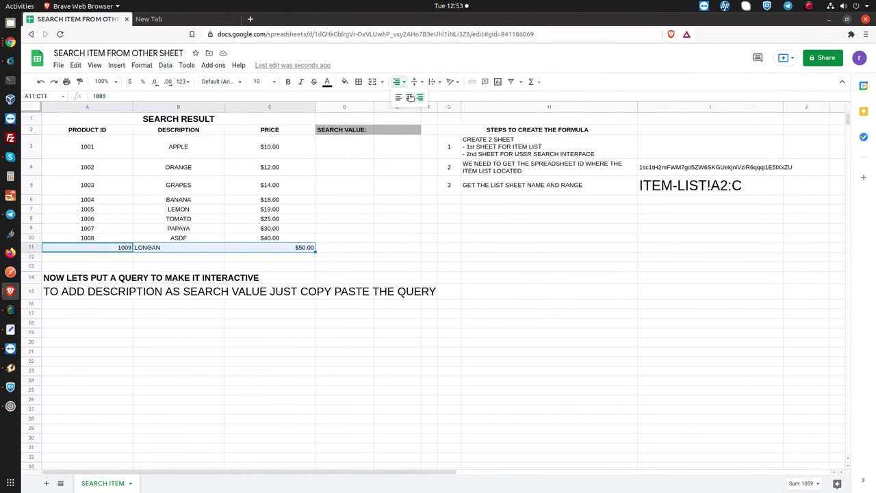
click(411, 98)
click(343, 250)
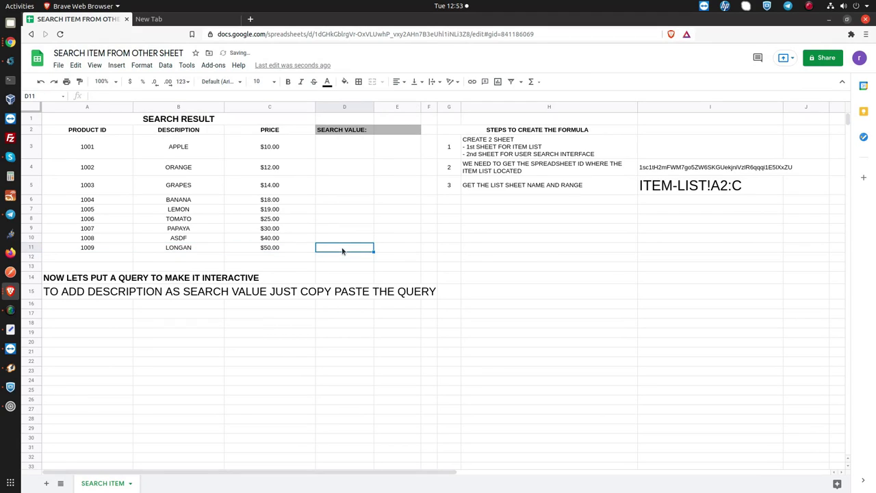
Step: Search for 1009 in E2, returning only LONGAN at $50.00
click(400, 131)
text(1)
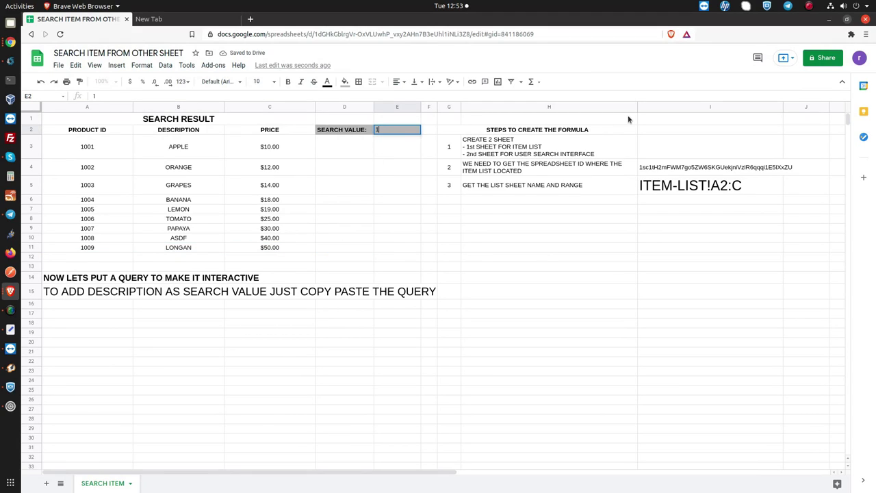
text(009)
key(Return)
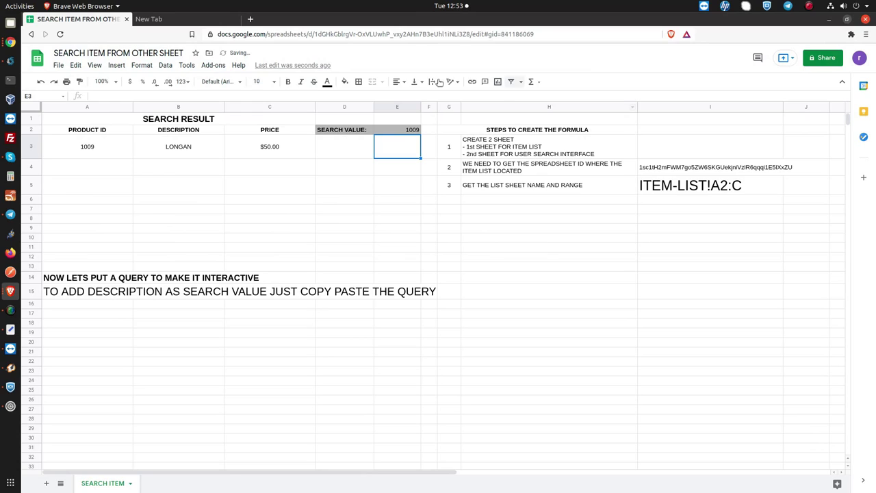
drag(101, 150, 274, 151)
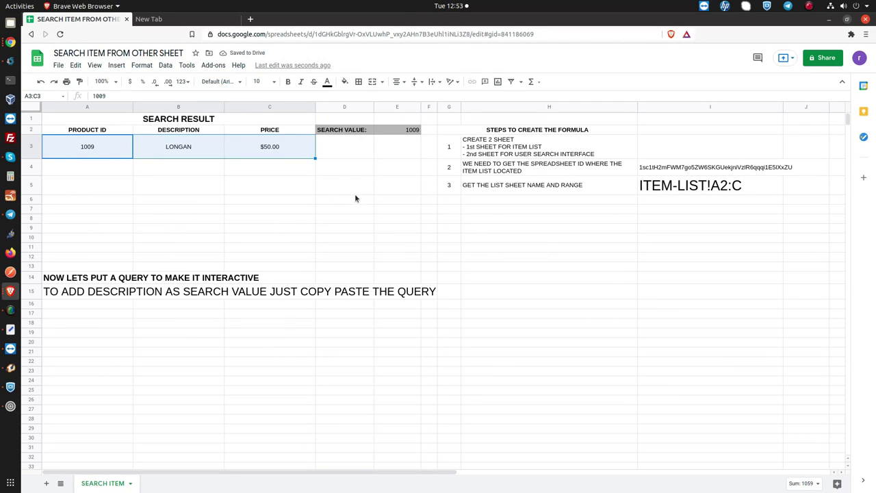
click(411, 134)
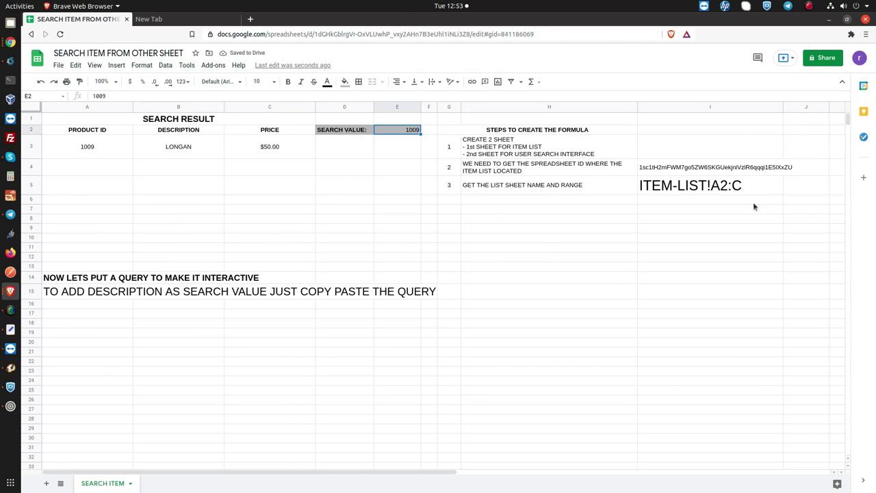